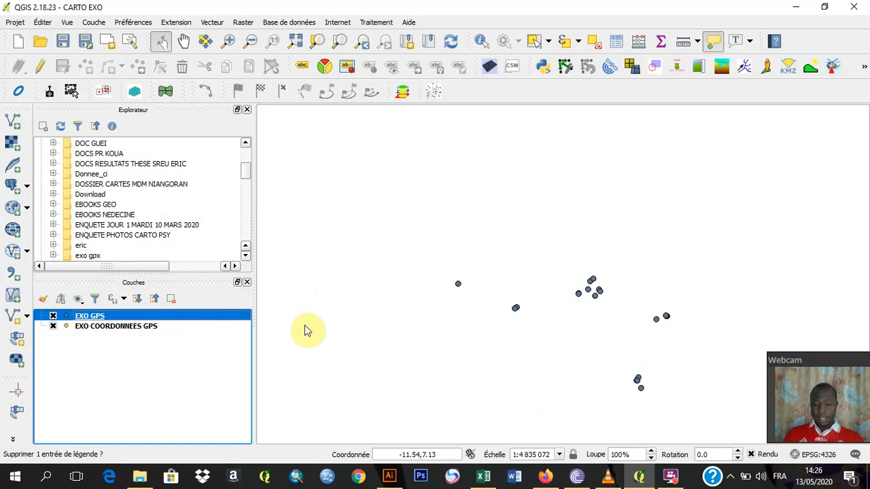
- Switch to Excel and copy the Nom and NBRE data in A1:B20 of the VOLUME POINT CSV sheet
{"action": "left_click", "coordinate": [484, 476]}
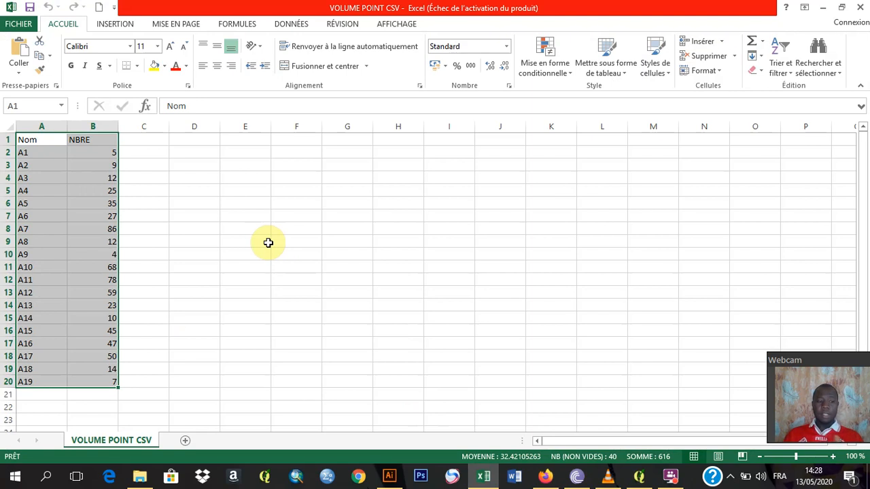
{"action": "left_click", "coordinate": [100, 151]}
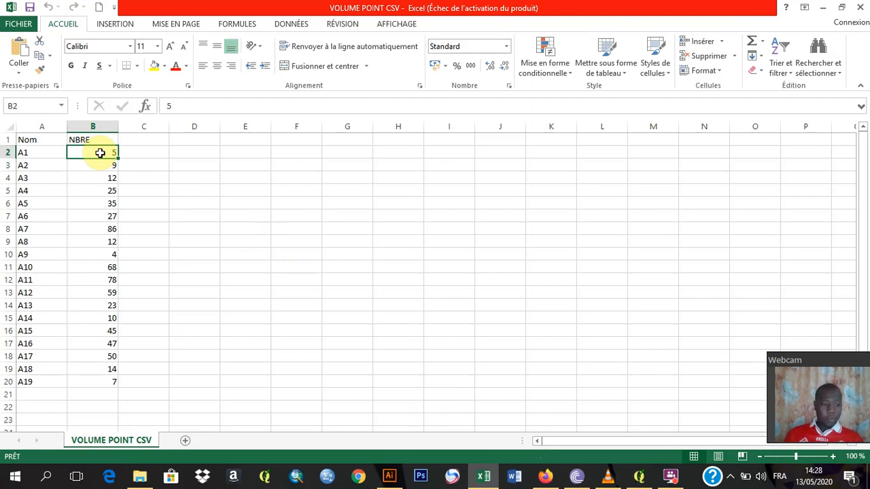
{"action": "left_click", "coordinate": [28, 140]}
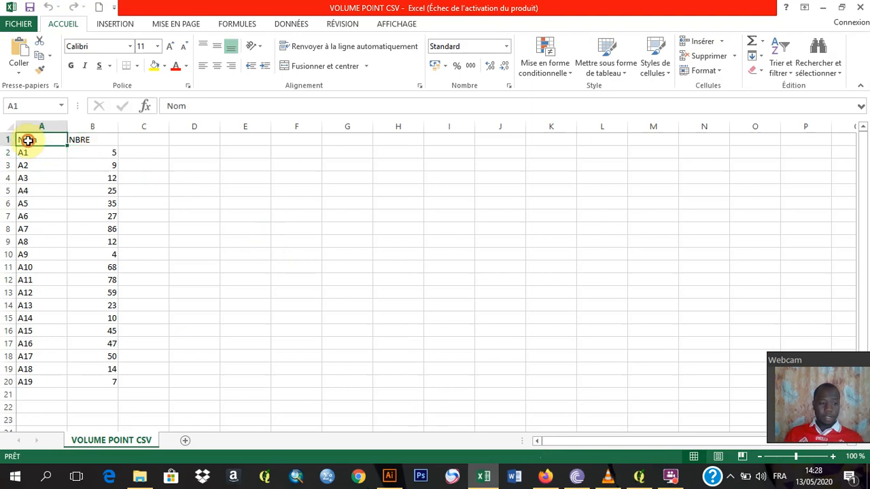
{"action": "left_click_drag", "start_coordinate": [27, 140], "coordinate": [101, 380]}
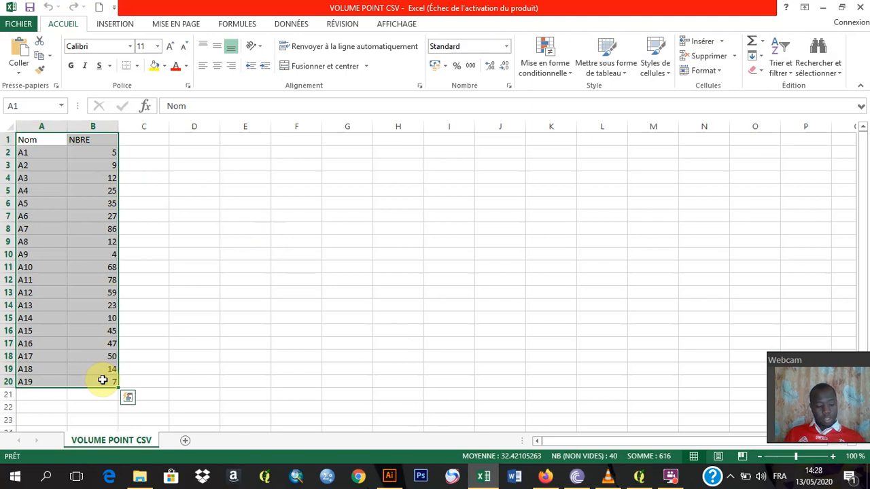
{"action": "key", "text": "ctrl+c"}
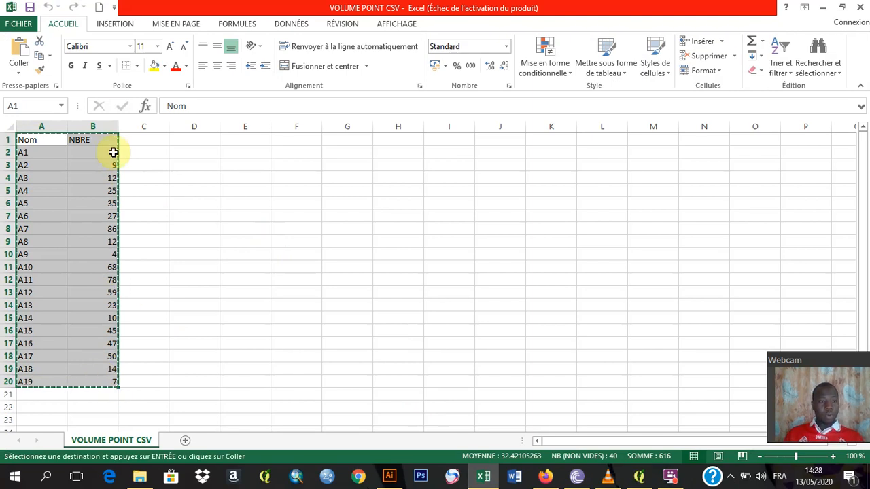
- Create a new blank workbook and paste the copied Nom and NBRE table at cell A1
{"action": "left_click", "coordinate": [98, 7]}
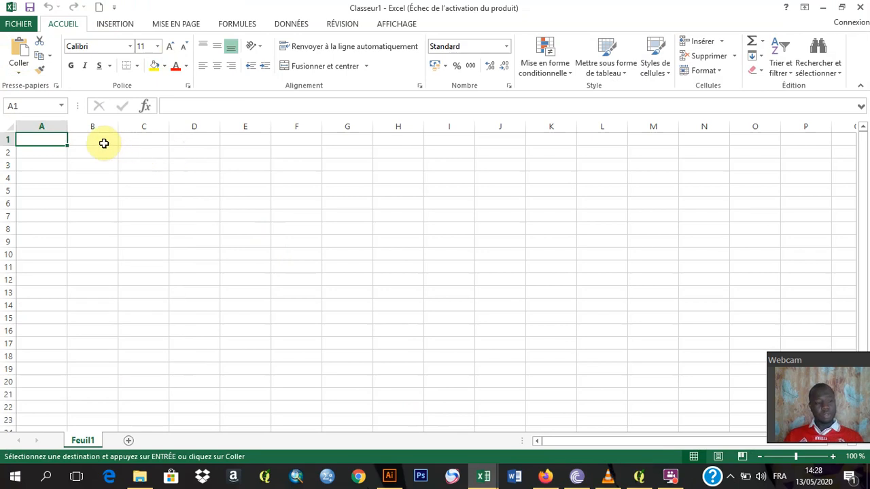
{"action": "left_click", "coordinate": [40, 150]}
{"action": "left_click", "coordinate": [41, 142]}
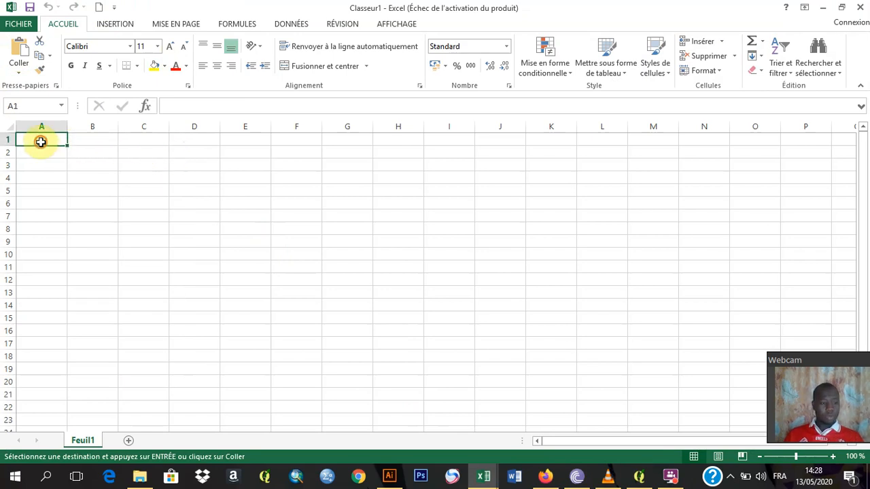
{"action": "right_click", "coordinate": [40, 142]}
{"action": "left_click", "coordinate": [85, 200]}
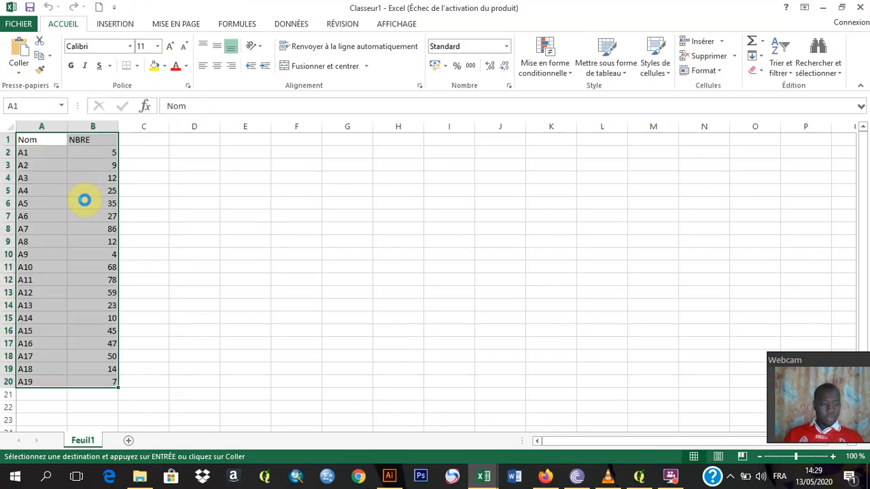
- Save the new workbook in the cartes folder as EXO VOLUME QGIS in CSV (séparateur: point-virgule) format
{"action": "left_click", "coordinate": [20, 24]}
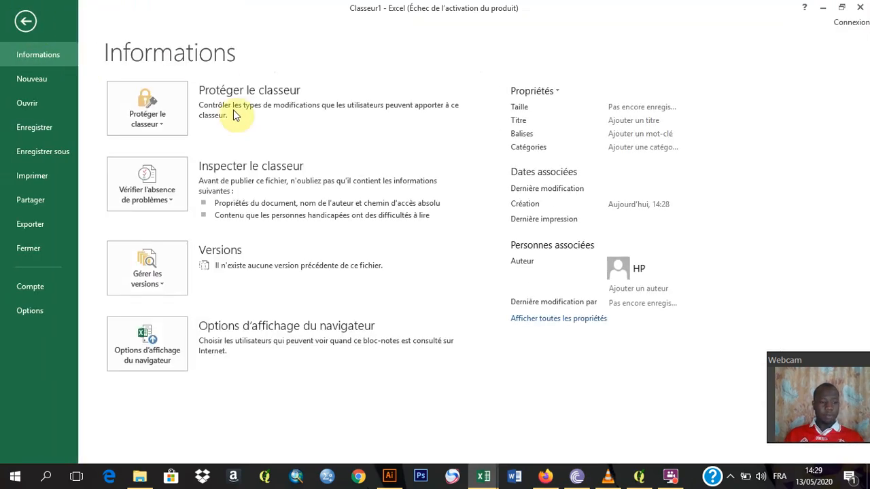
{"action": "left_click", "coordinate": [61, 152]}
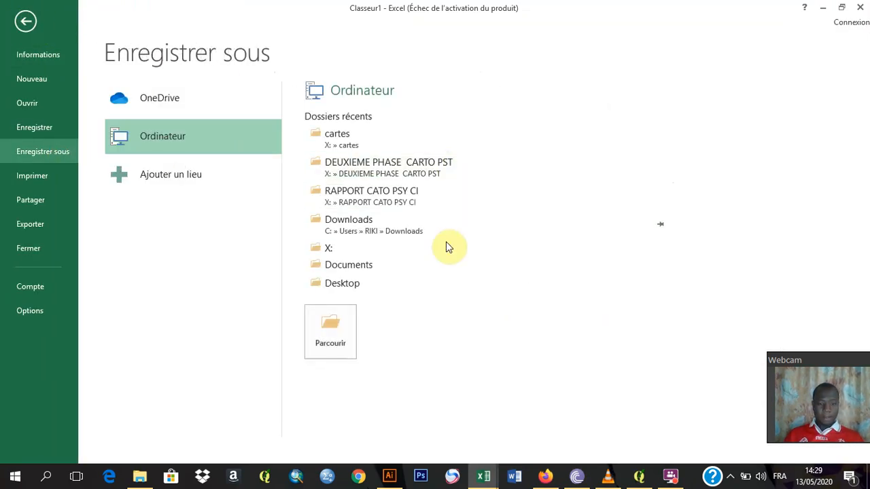
{"action": "left_click", "coordinate": [342, 136]}
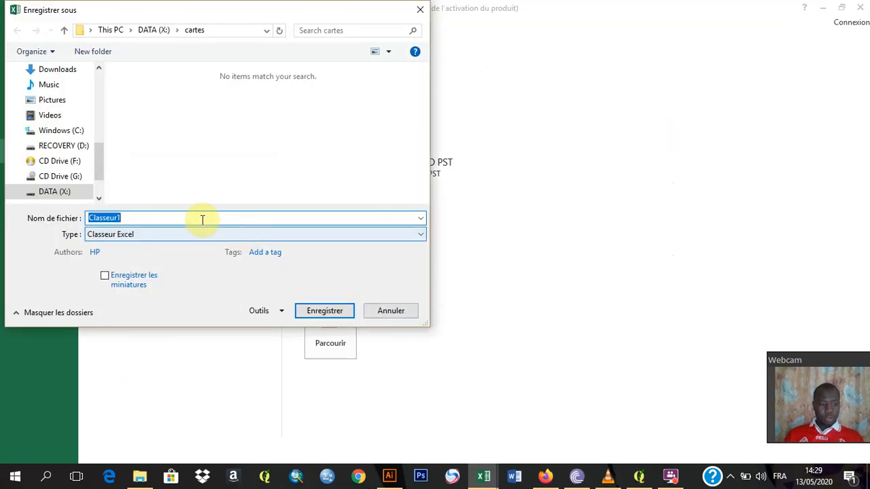
{"action": "type", "text": "EX"}
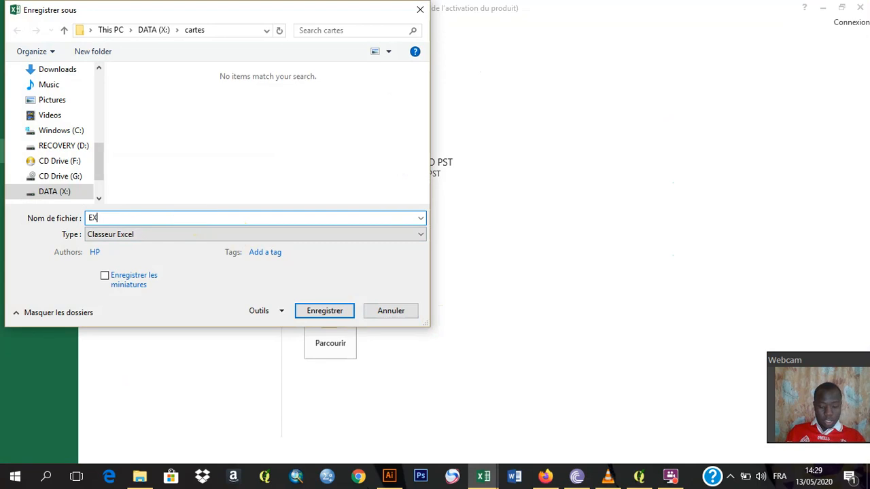
{"action": "type", "text": "O V"}
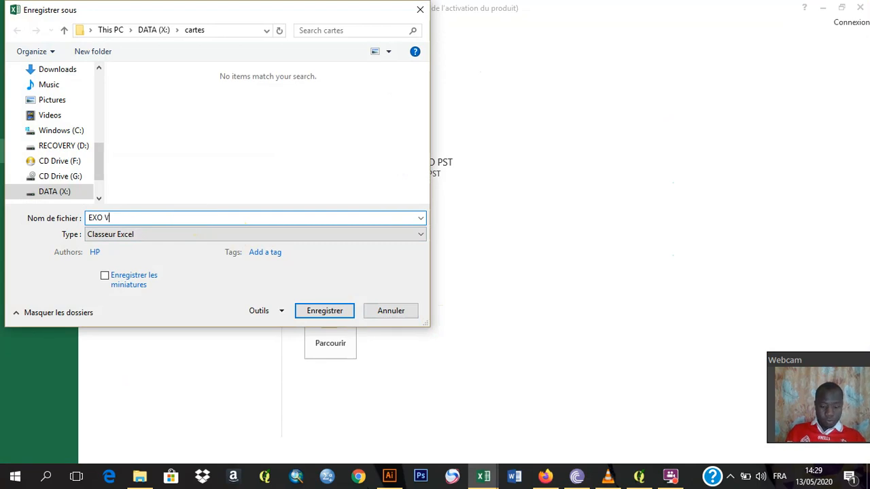
{"action": "type", "text": "OLUME QGIS"}
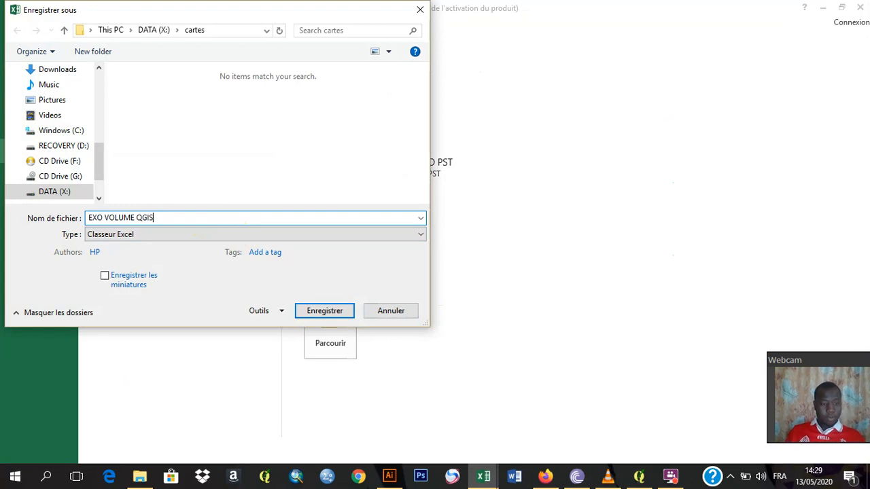
{"action": "left_click", "coordinate": [193, 234]}
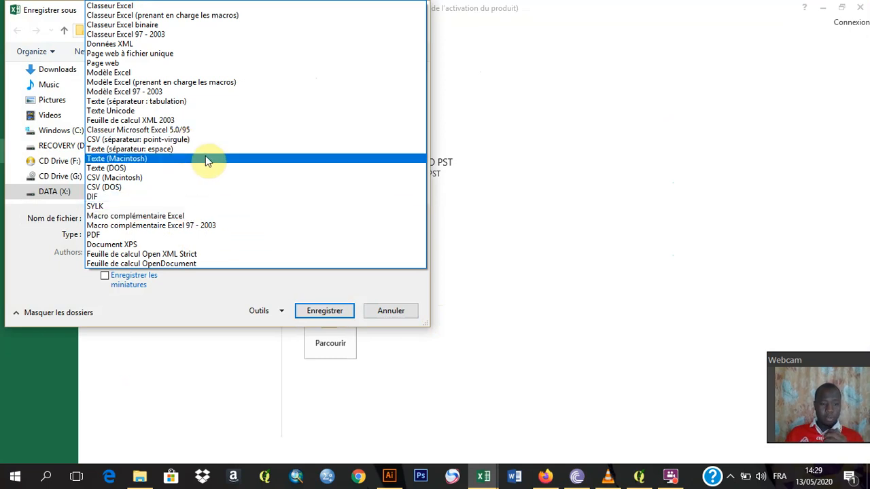
{"action": "left_click", "coordinate": [194, 140]}
{"action": "left_click", "coordinate": [334, 285]}
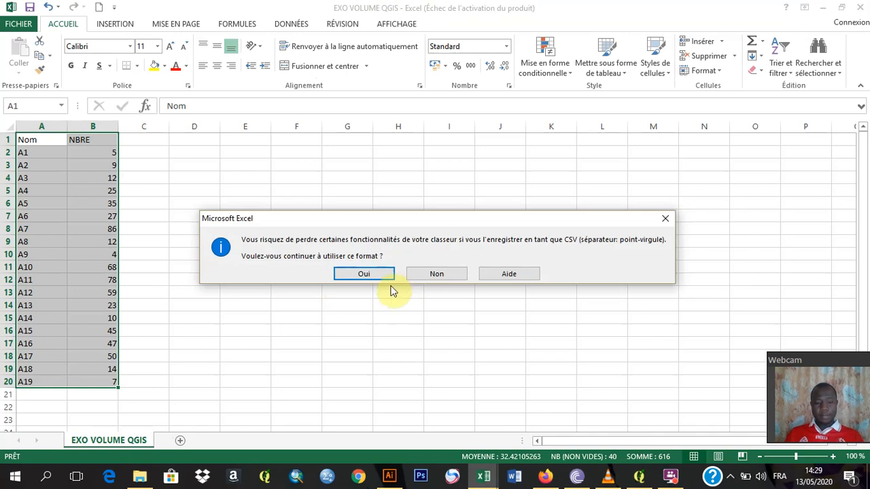
{"action": "left_click", "coordinate": [373, 275]}
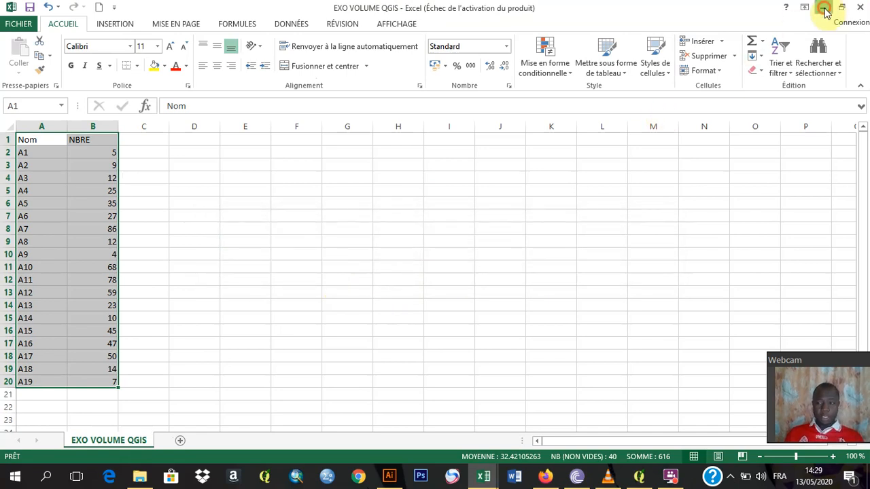
- Switch to QGIS and add EXO VOLUME QGIS.csv from the cartes folder as a delimited text layer without geometry
{"action": "left_click", "coordinate": [824, 10]}
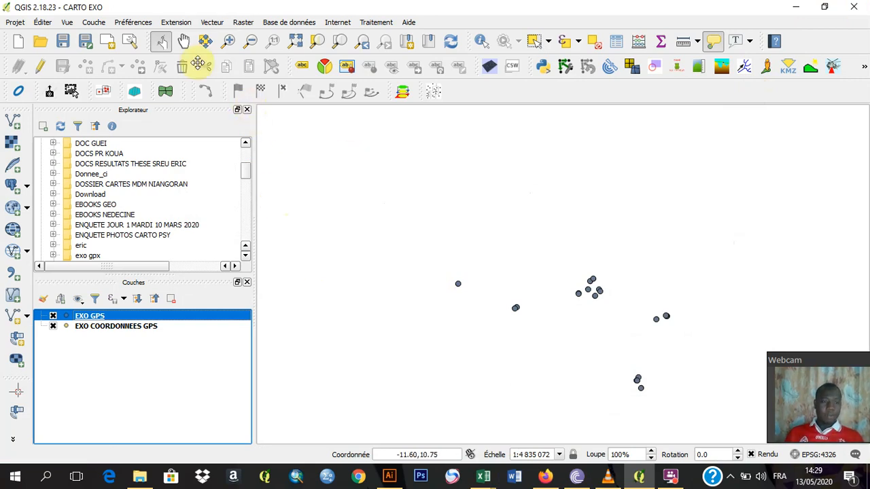
{"action": "left_click", "coordinate": [93, 22]}
{"action": "mouse_move", "coordinate": [132, 21]}
{"action": "mouse_move", "coordinate": [102, 23]}
{"action": "mouse_move", "coordinate": [192, 48]}
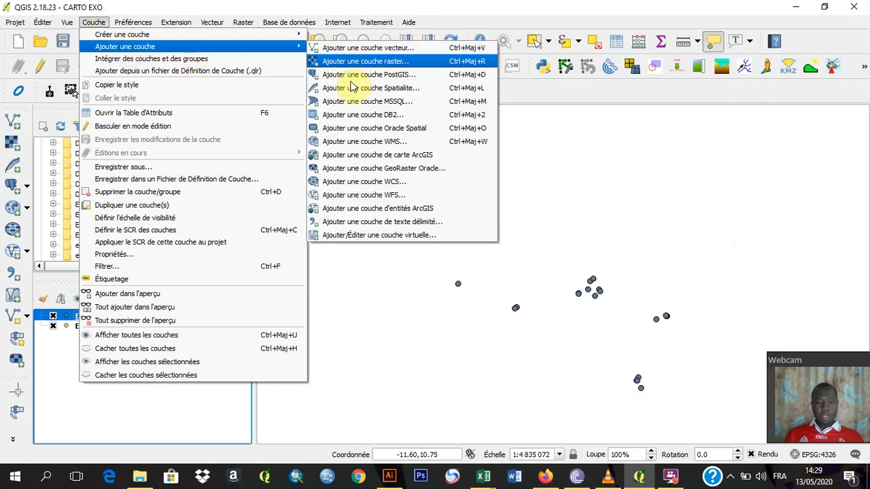
{"action": "left_click", "coordinate": [397, 222]}
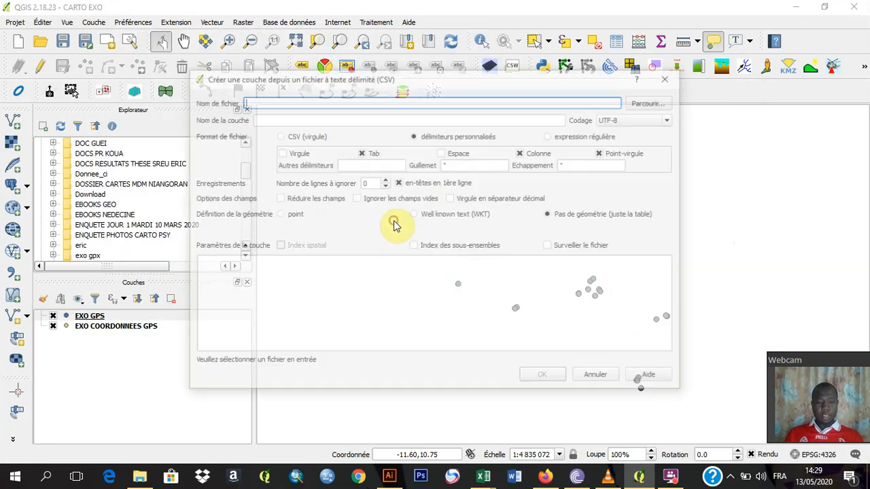
{"action": "left_click", "coordinate": [655, 101]}
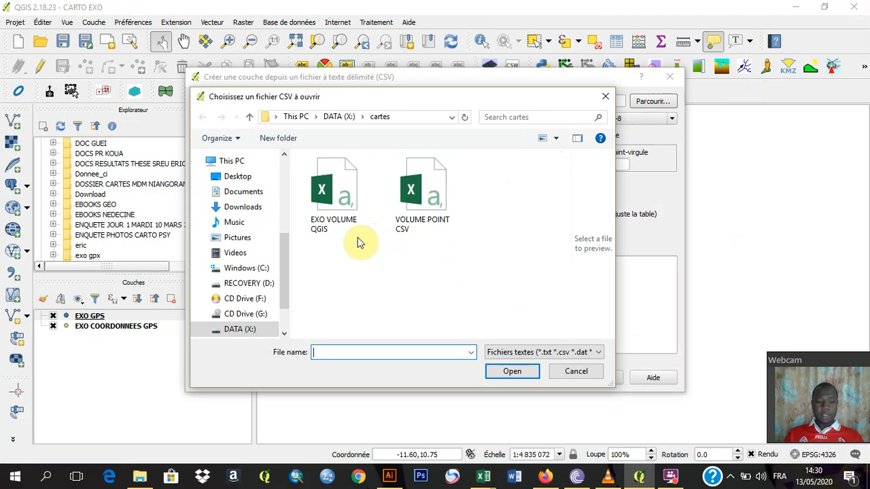
{"action": "left_click", "coordinate": [342, 205]}
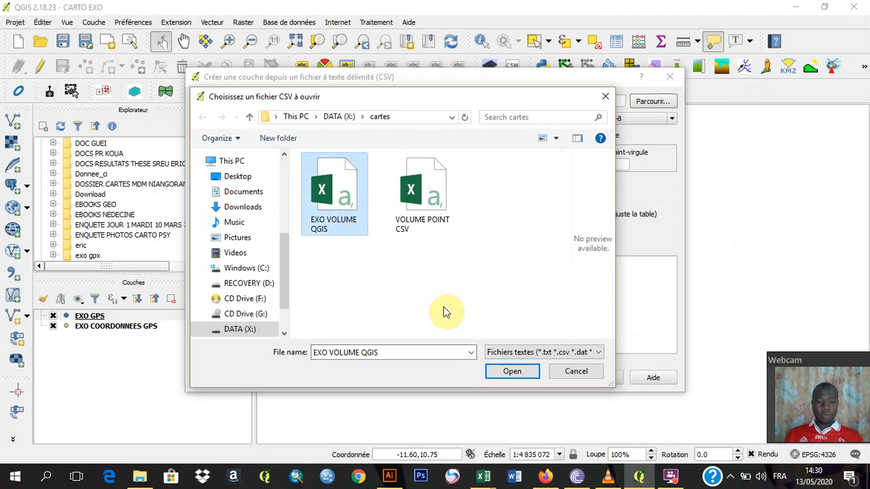
{"action": "left_click", "coordinate": [514, 370]}
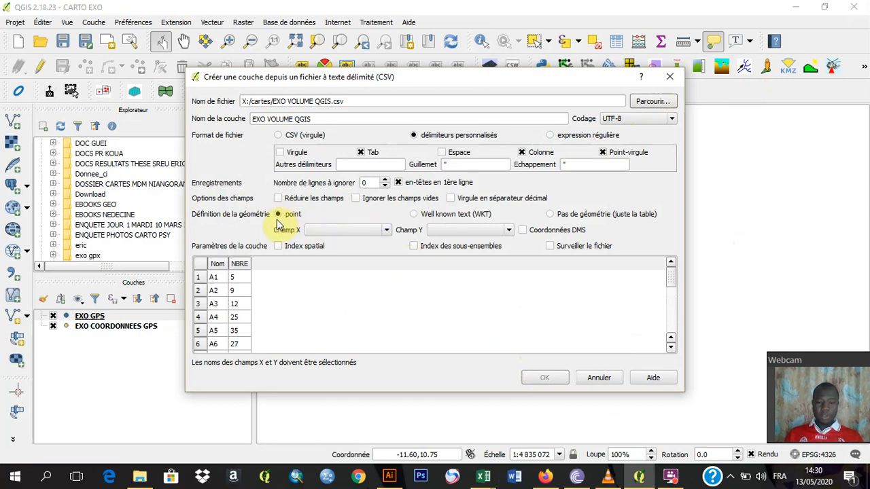
{"action": "left_click", "coordinate": [550, 214]}
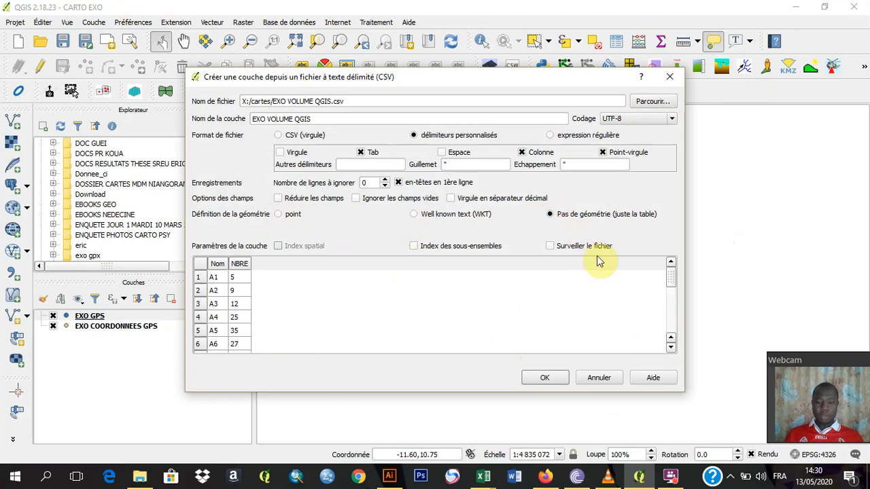
{"action": "left_click", "coordinate": [551, 378]}
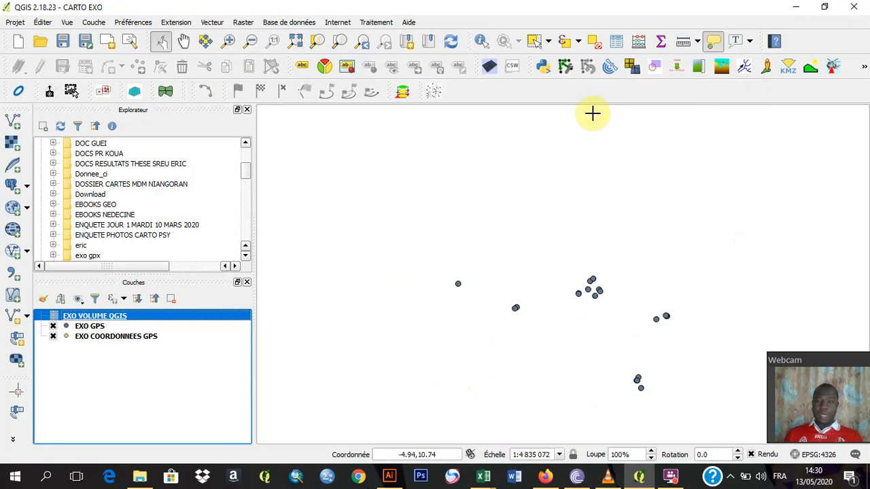
- Examine the attribute tables of the EXO VOLUME QGIS and EXO GPS layers for a common field
{"action": "left_click", "coordinate": [618, 41]}
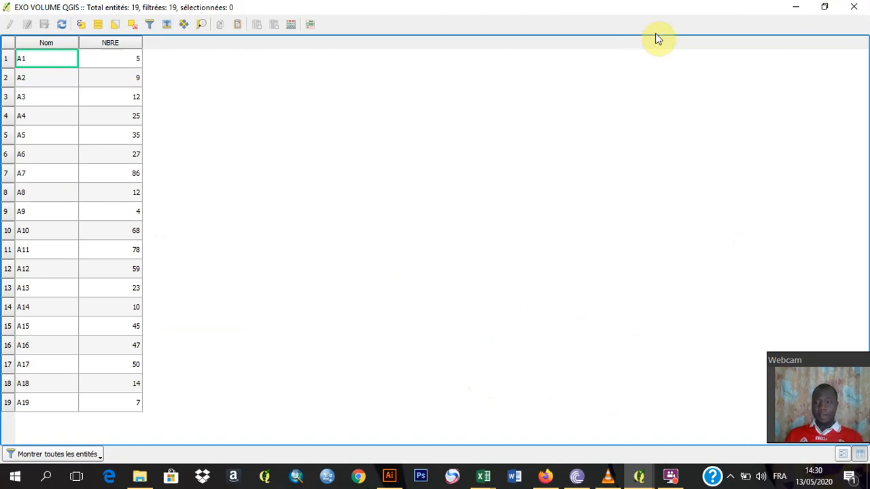
{"action": "left_click", "coordinate": [855, 9]}
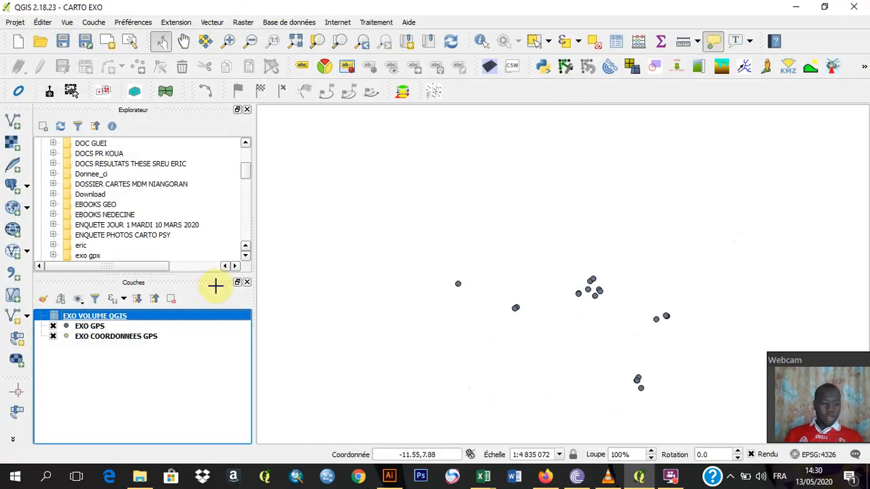
{"action": "left_click", "coordinate": [95, 327]}
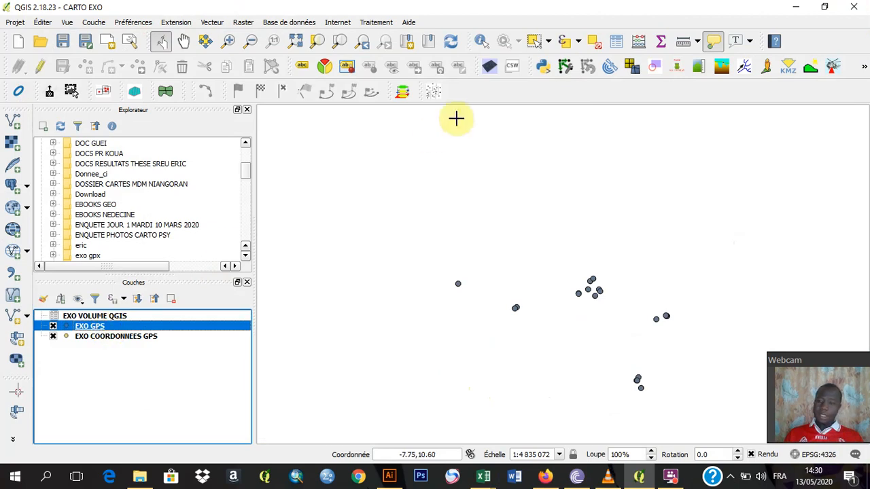
{"action": "left_click", "coordinate": [619, 43]}
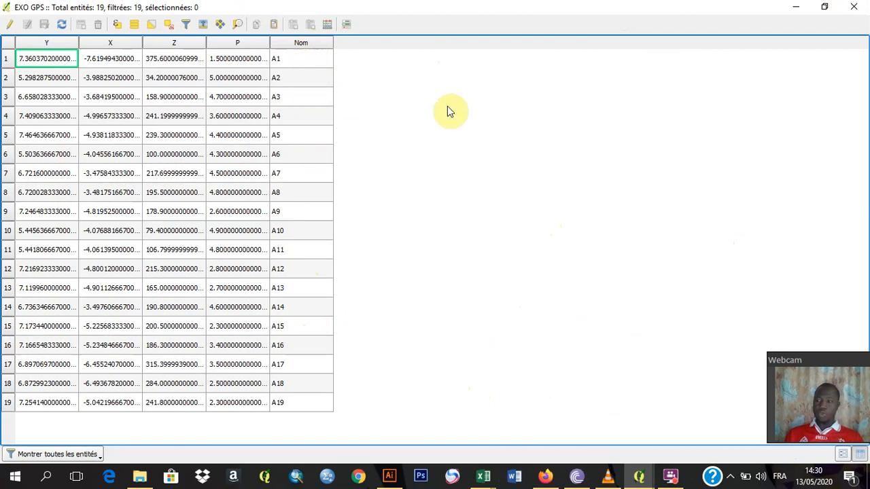
{"action": "left_click", "coordinate": [856, 7]}
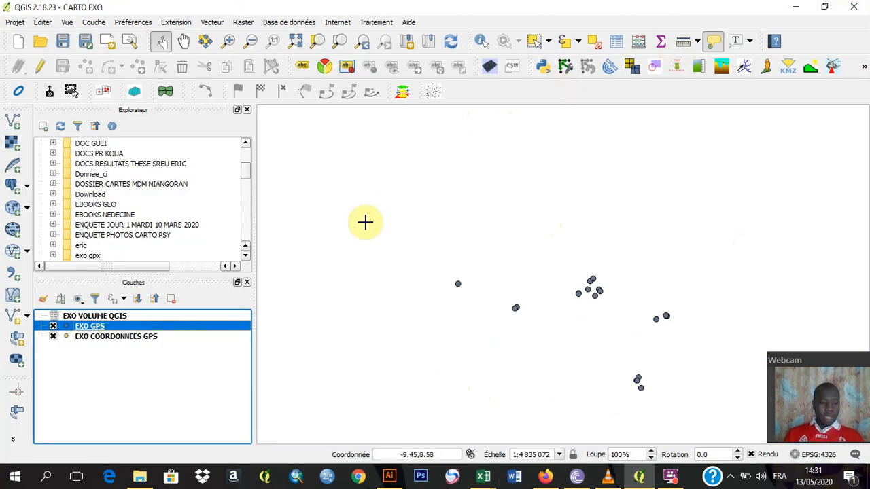
- Join the EXO VOLUME QGIS table to the EXO GPS layer using Nom as both join and target field, and check its attribute table
{"action": "double_click", "coordinate": [89, 328]}
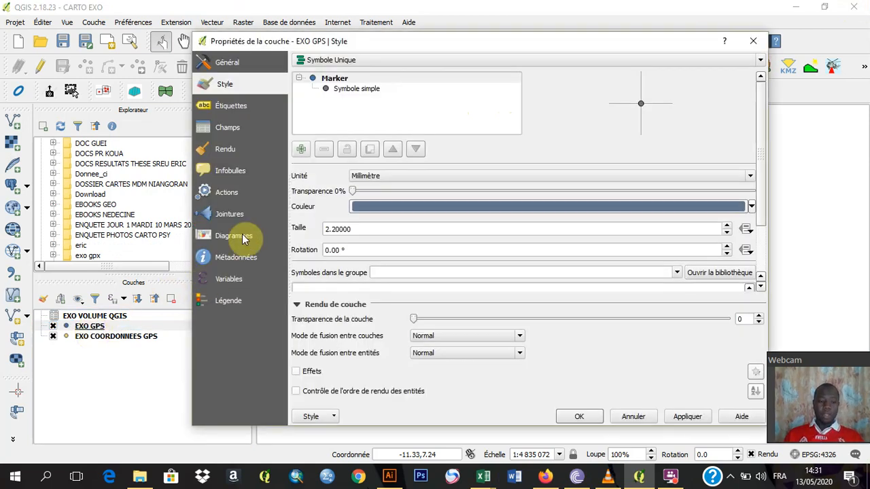
{"action": "left_click", "coordinate": [231, 215]}
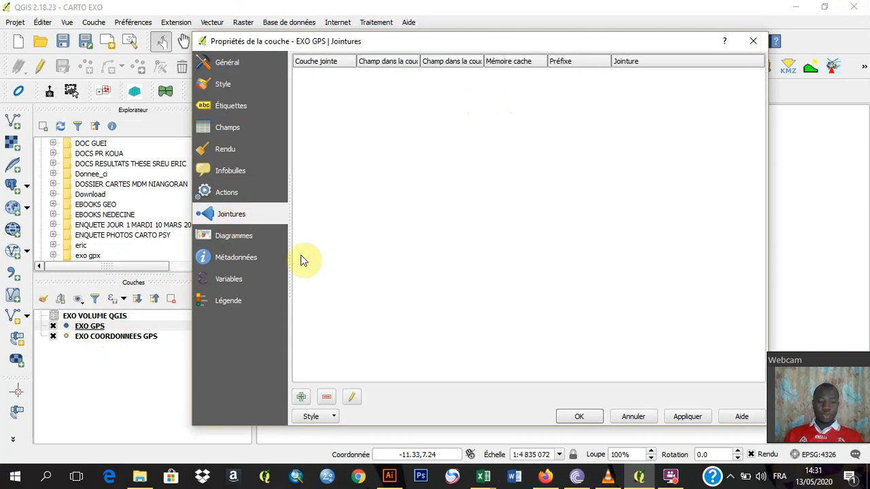
{"action": "left_click", "coordinate": [301, 397]}
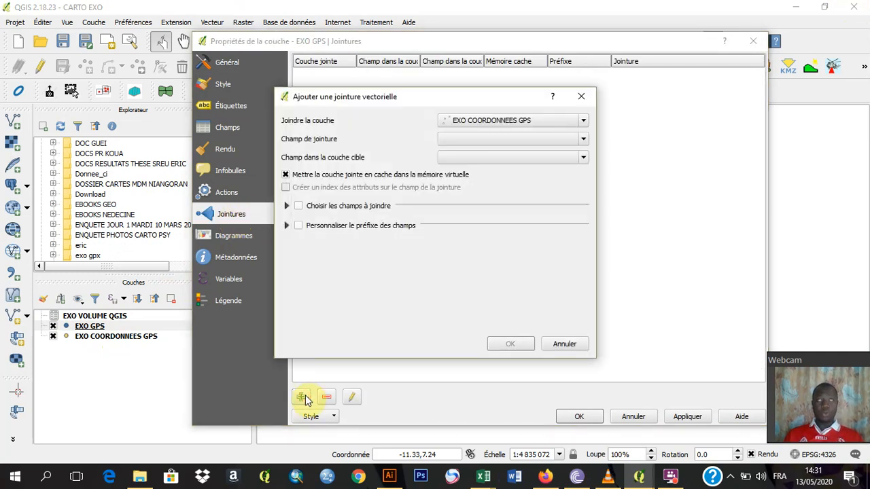
{"action": "left_click", "coordinate": [501, 120]}
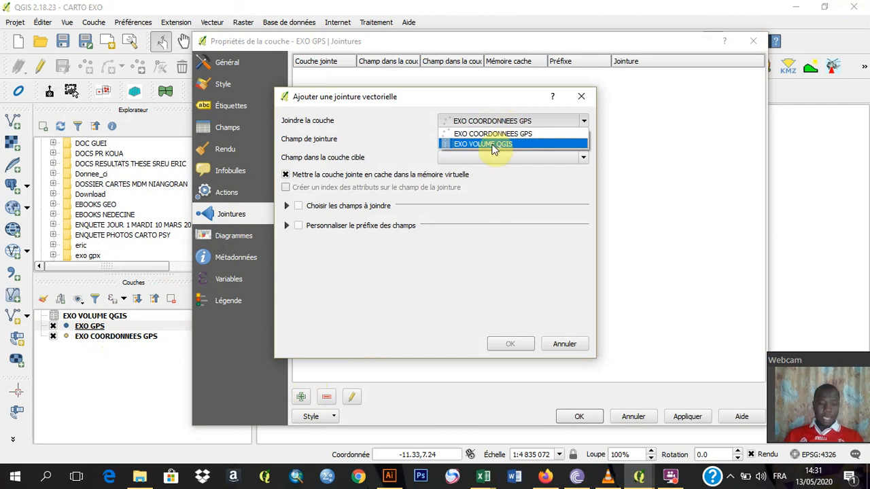
{"action": "left_click", "coordinate": [494, 145]}
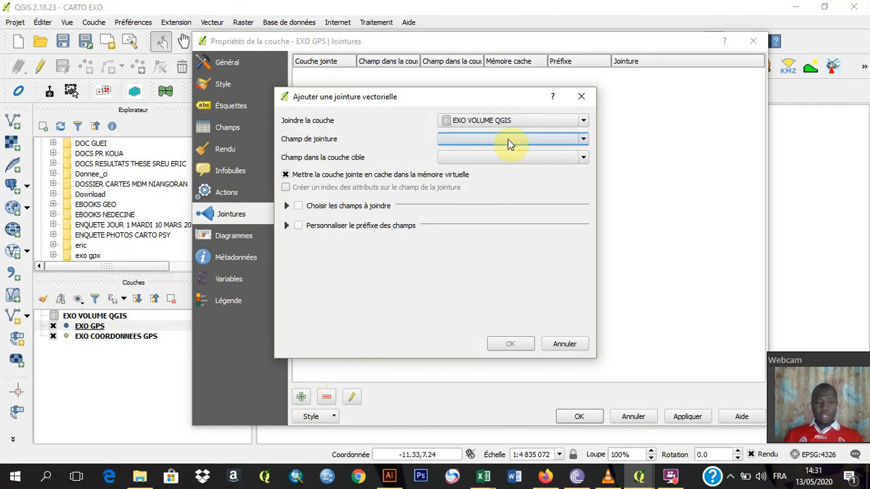
{"action": "left_click", "coordinate": [507, 139]}
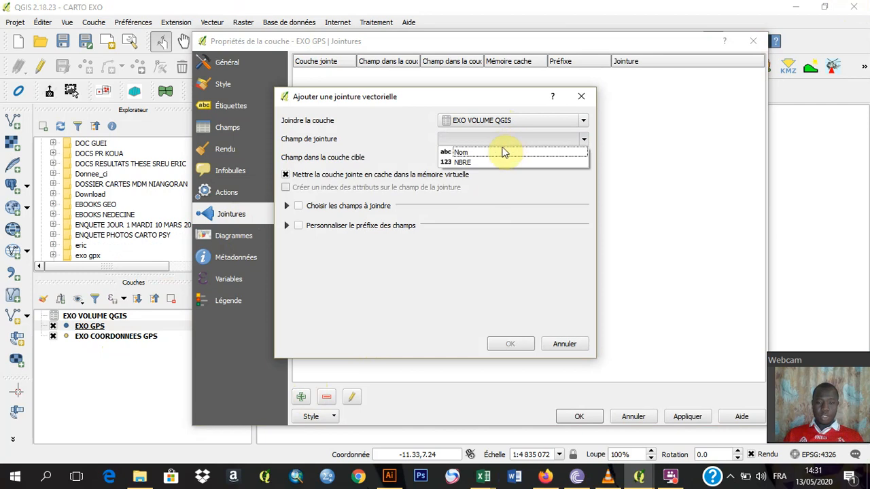
{"action": "left_click", "coordinate": [496, 160]}
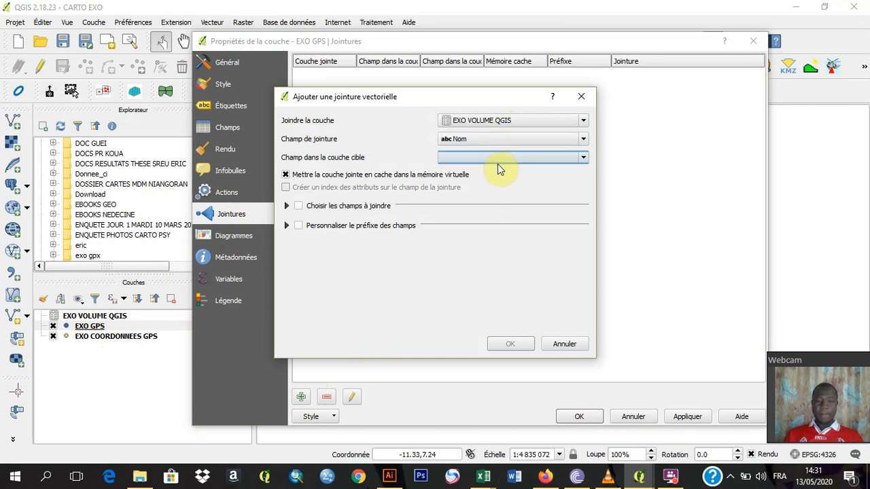
{"action": "left_click", "coordinate": [496, 159]}
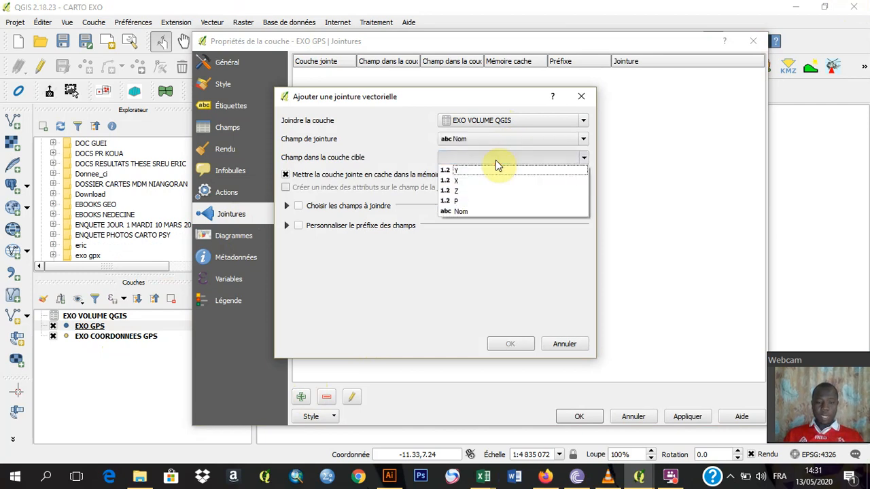
{"action": "left_click", "coordinate": [473, 212]}
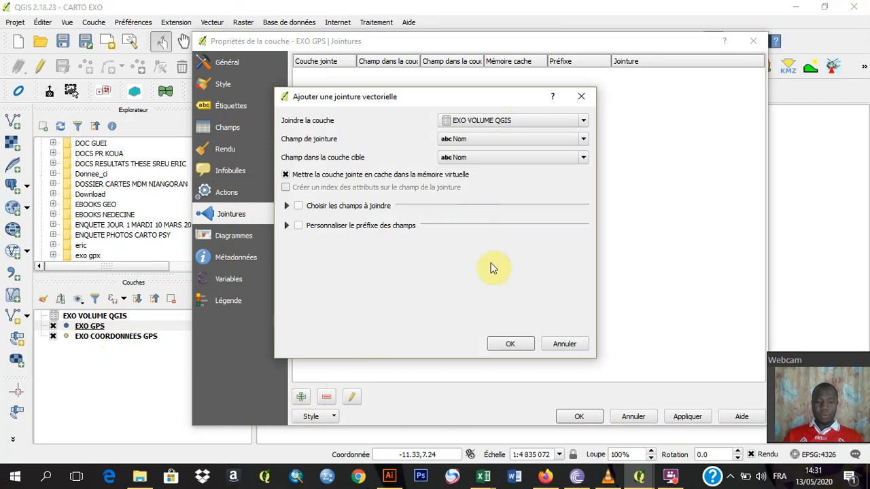
{"action": "left_click", "coordinate": [510, 345]}
{"action": "left_click", "coordinate": [579, 410]}
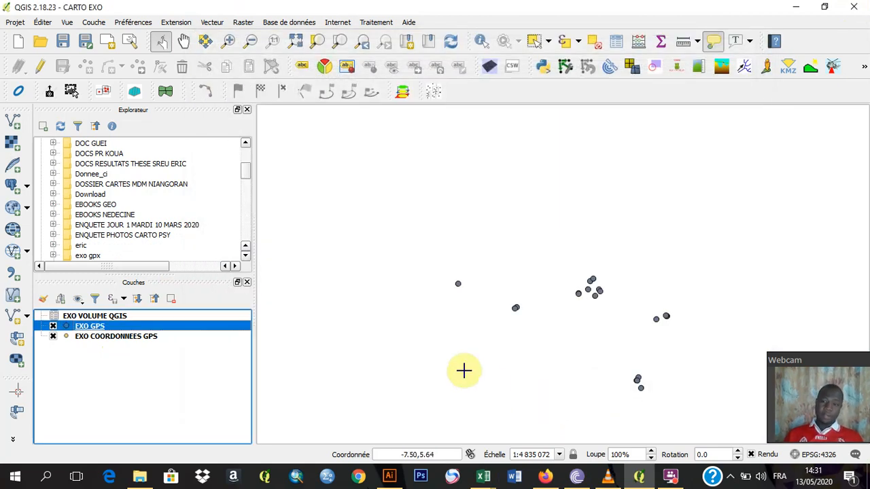
{"action": "left_click", "coordinate": [616, 45]}
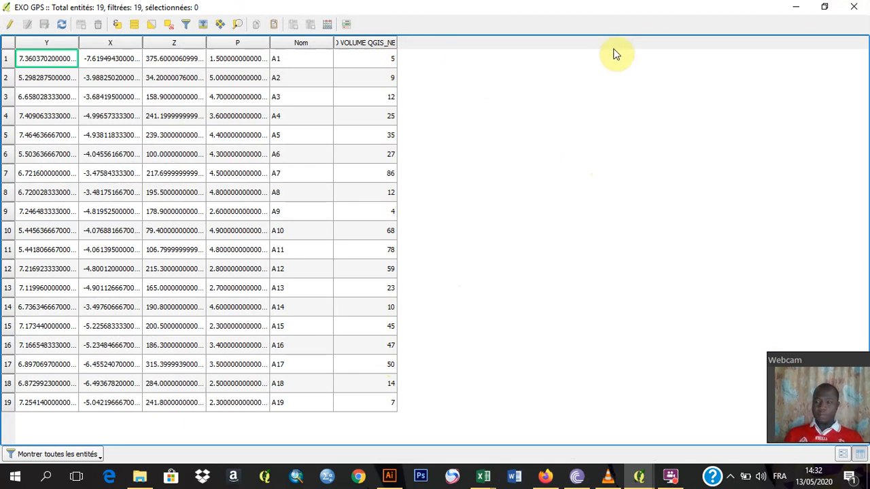
{"action": "left_click", "coordinate": [856, 9]}
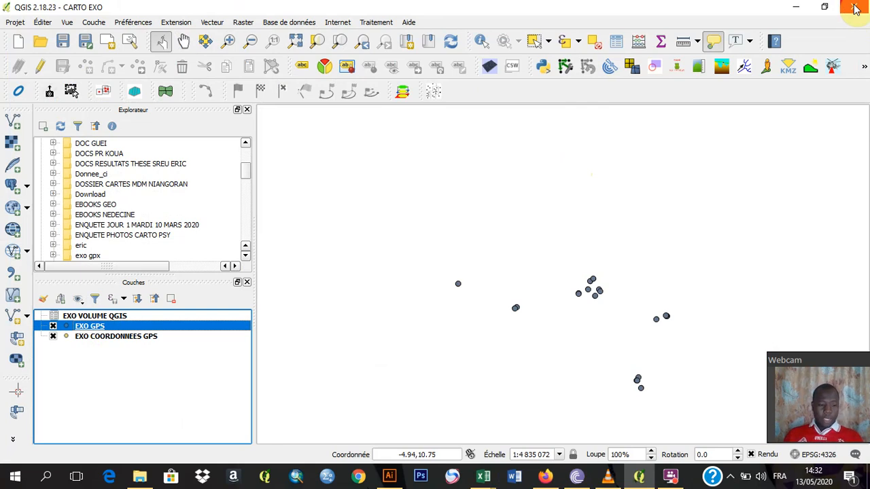
- Style the EXO GPS layer as Gradué on the EXO VOLUME QGIS_NBRE column with the Size method
{"action": "double_click", "coordinate": [143, 329]}
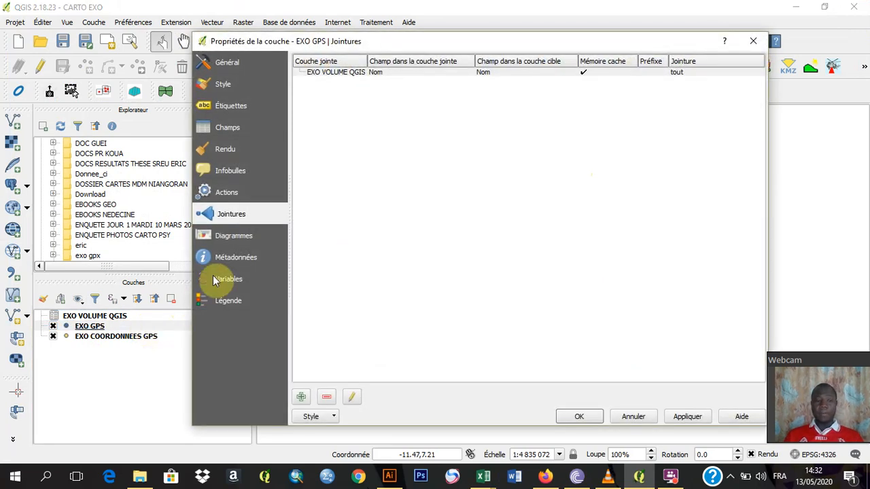
{"action": "left_click", "coordinate": [234, 93]}
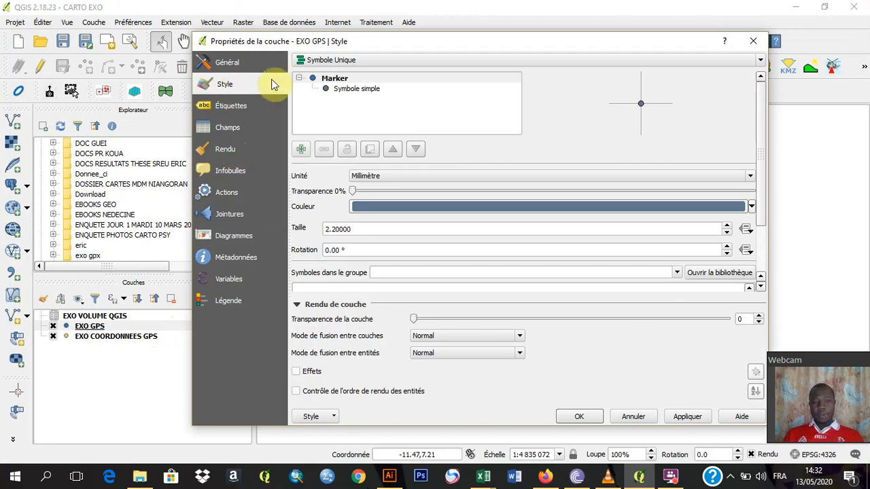
{"action": "left_click", "coordinate": [338, 62]}
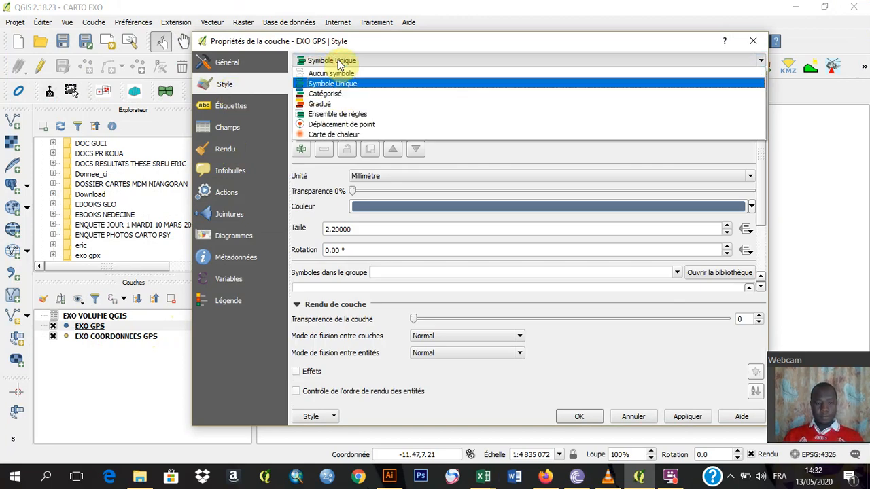
{"action": "left_click", "coordinate": [329, 107]}
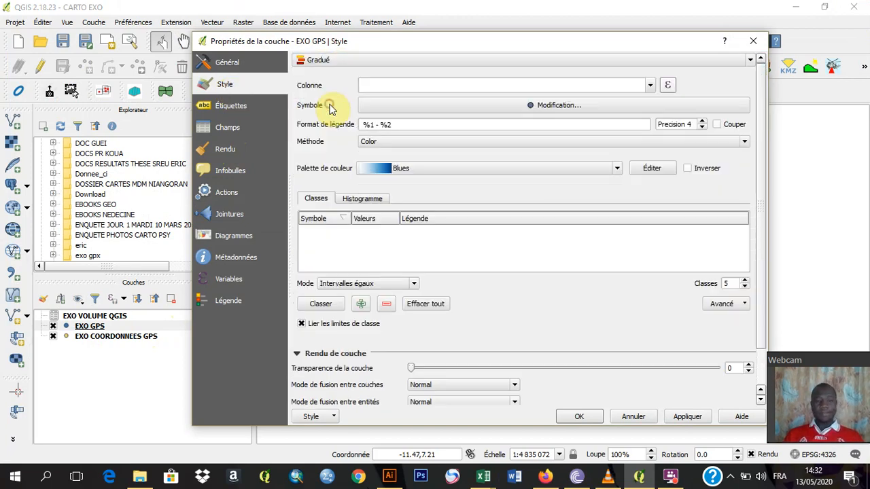
{"action": "left_click", "coordinate": [649, 85]}
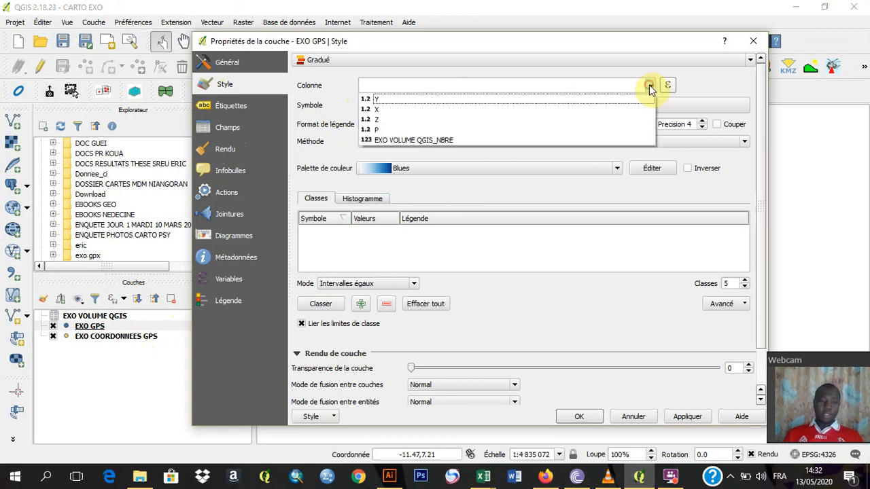
{"action": "left_click", "coordinate": [534, 140]}
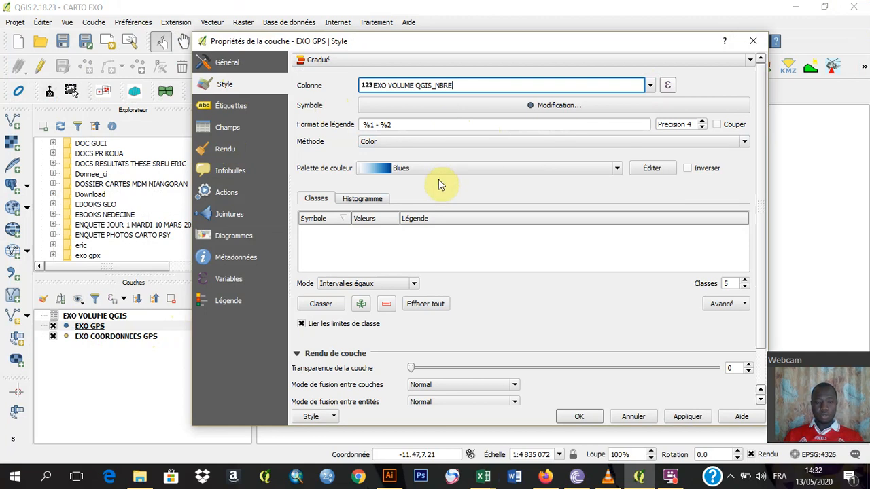
{"action": "left_click", "coordinate": [429, 143]}
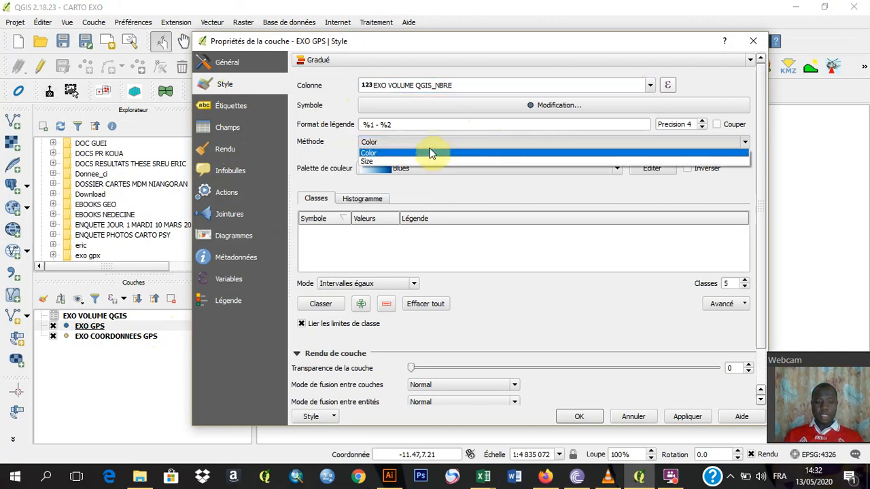
{"action": "left_click", "coordinate": [427, 161]}
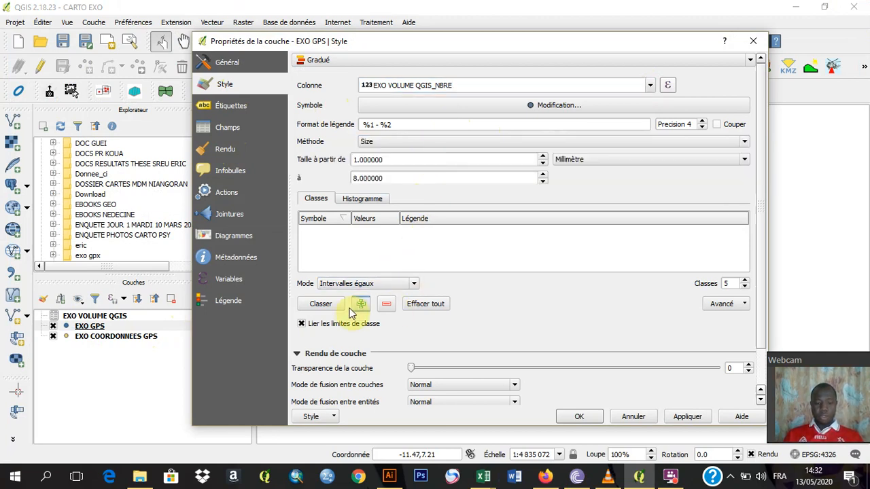
- Classify the EXO GPS values into 3 equal-interval classes and apply the style
{"action": "left_click", "coordinate": [320, 304]}
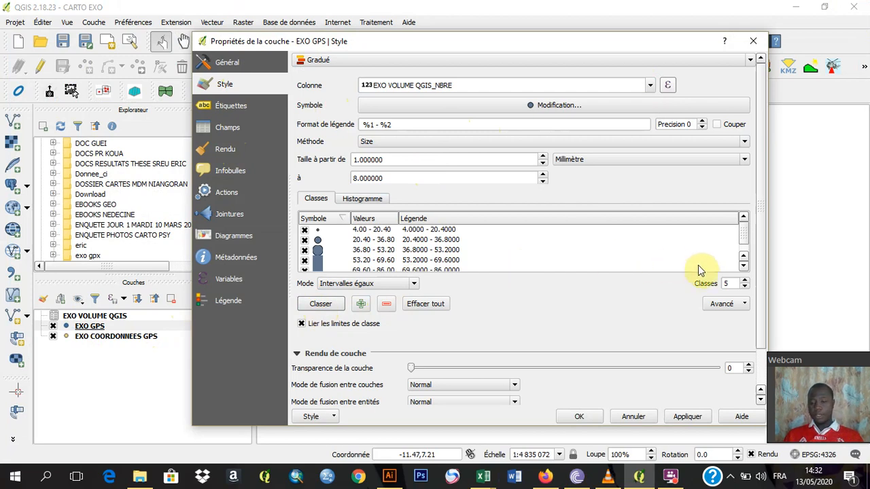
{"action": "left_click", "coordinate": [744, 287]}
{"action": "left_click", "coordinate": [744, 287]}
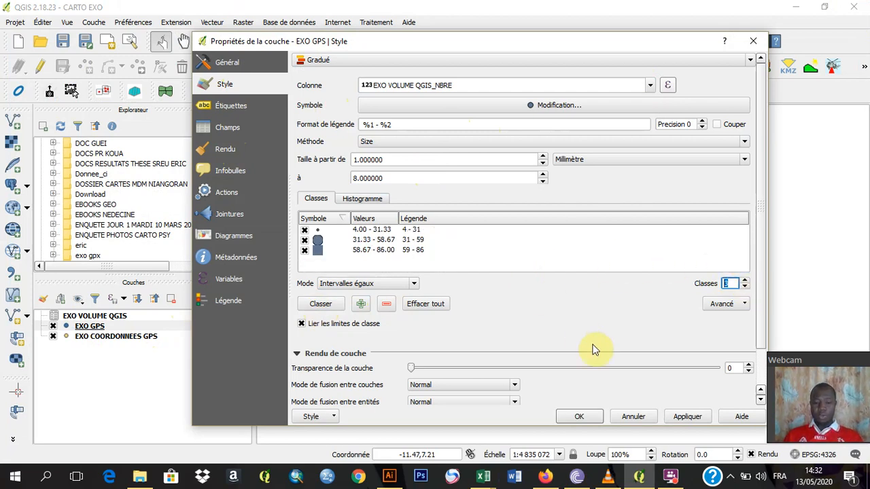
{"action": "left_click", "coordinate": [685, 416]}
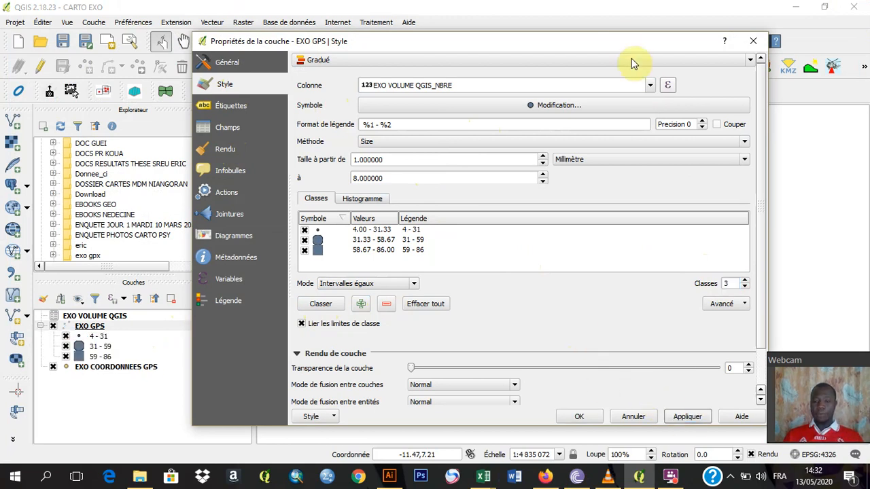
- Set the graduated symbol sizes to range from 4 to 16 millimetres
{"action": "left_click_drag", "start_coordinate": [619, 38], "coordinate": [567, 34]}
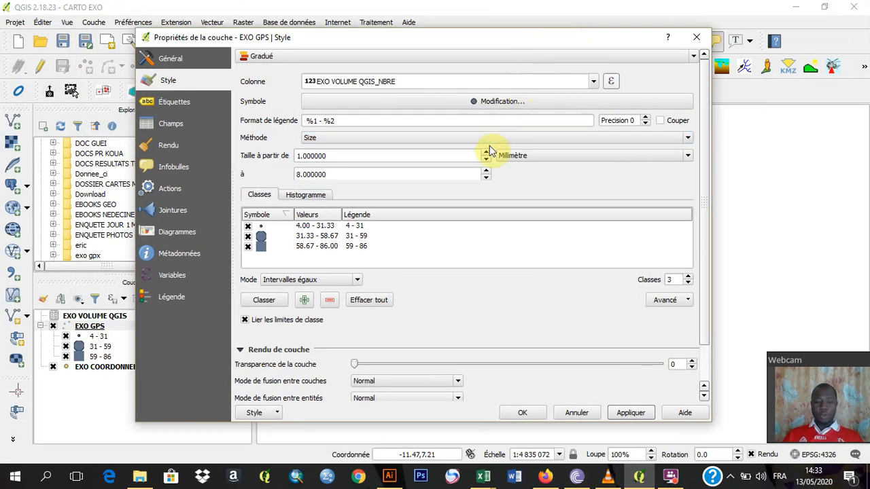
{"action": "left_click", "coordinate": [432, 155]}
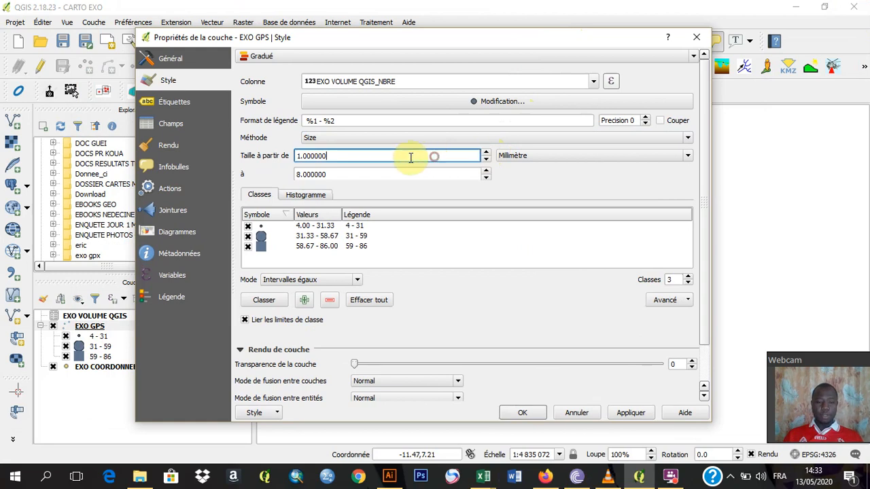
{"action": "left_click_drag", "start_coordinate": [345, 157], "coordinate": [297, 156]}
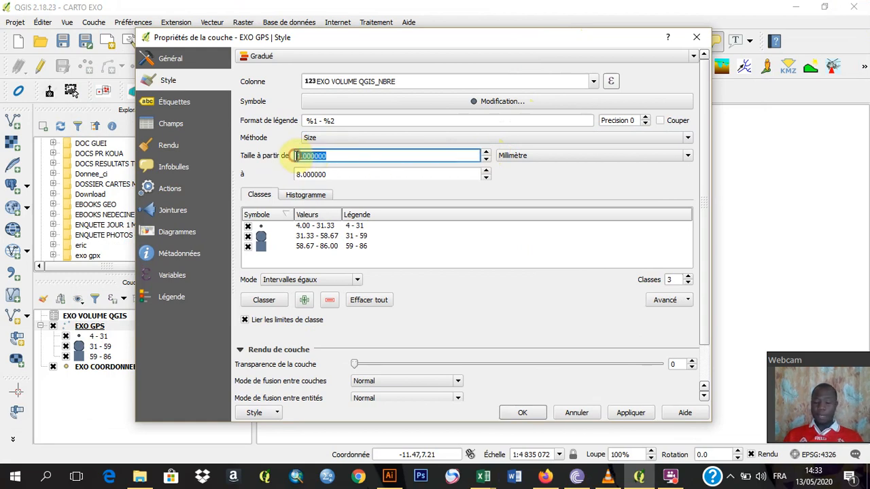
{"action": "type", "text": "4"}
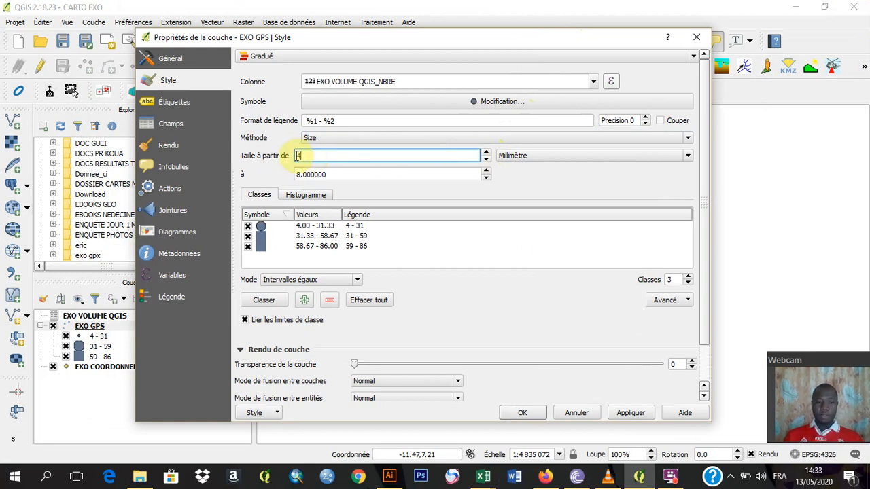
{"action": "left_click_drag", "start_coordinate": [329, 174], "coordinate": [282, 175]}
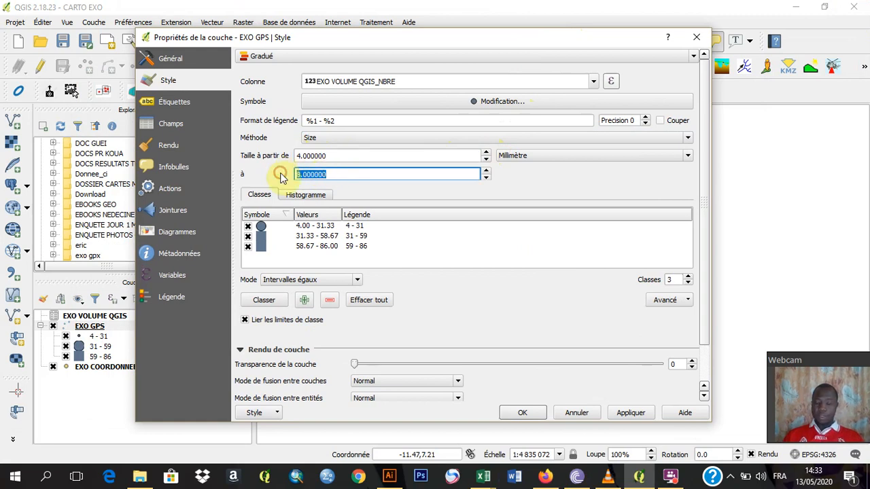
{"action": "type", "text": "16"}
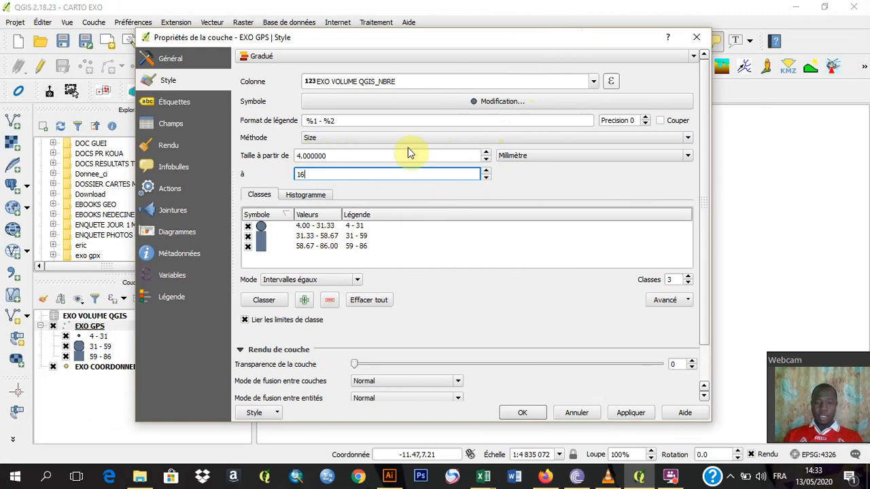
- Change the graduated marker colour to near-black, apply the EXO GPS style and fit the points in the map view
{"action": "left_click", "coordinate": [455, 104]}
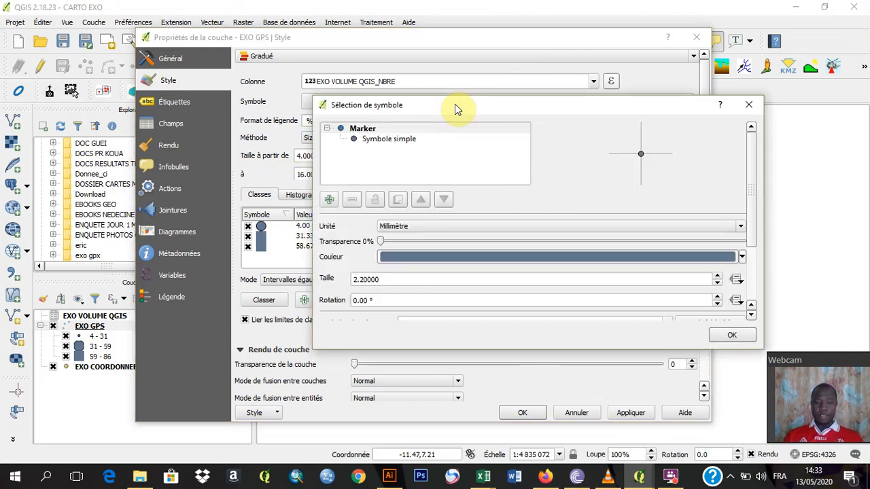
{"action": "left_click", "coordinate": [742, 258]}
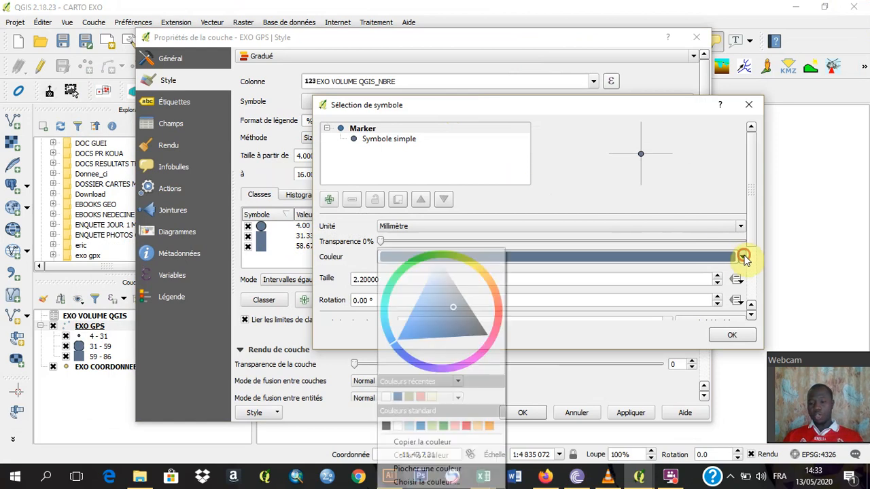
{"action": "left_click", "coordinate": [481, 332]}
{"action": "left_click", "coordinate": [725, 335]}
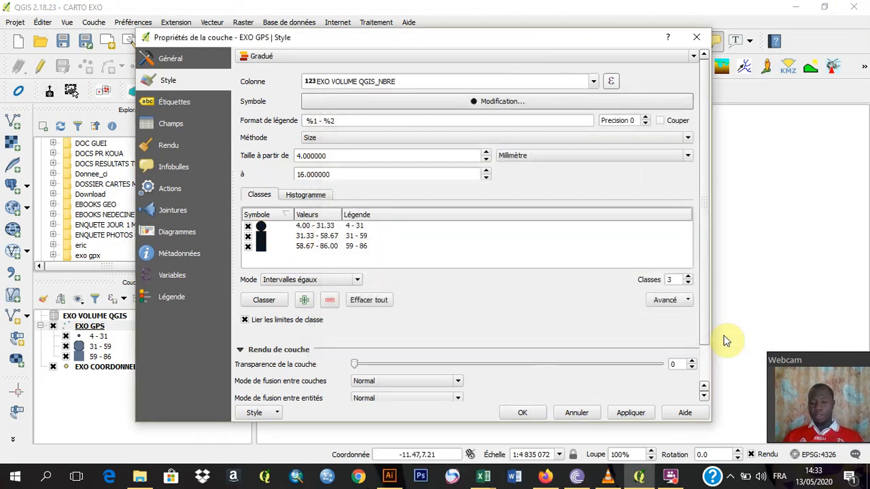
{"action": "left_click", "coordinate": [630, 413]}
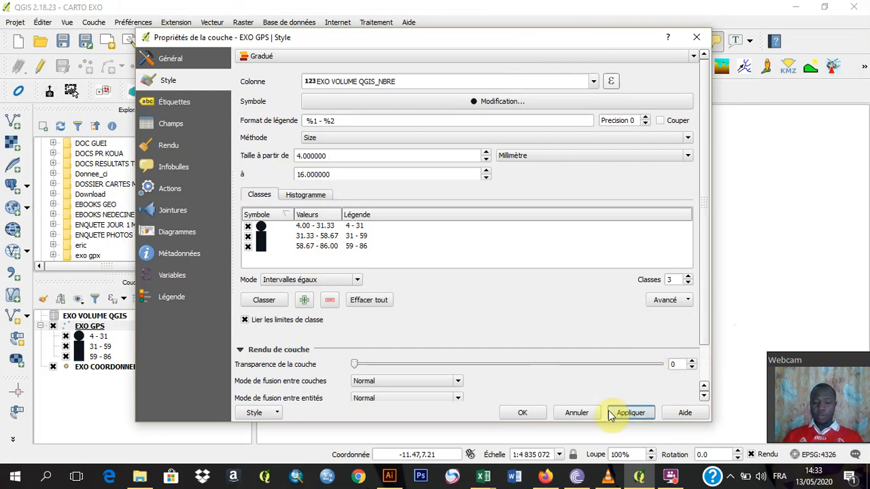
{"action": "left_click", "coordinate": [524, 414]}
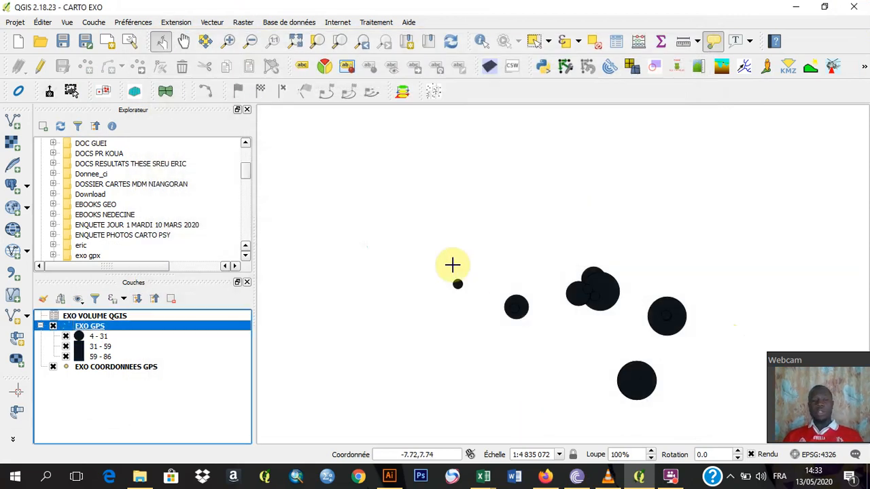
{"action": "left_click", "coordinate": [300, 42]}
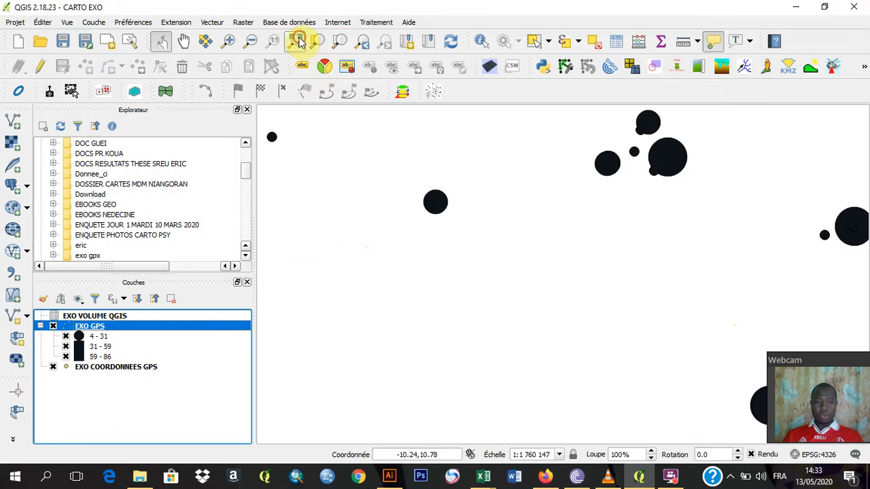
{"action": "left_click_drag", "start_coordinate": [828, 362], "coordinate": [277, 364]}
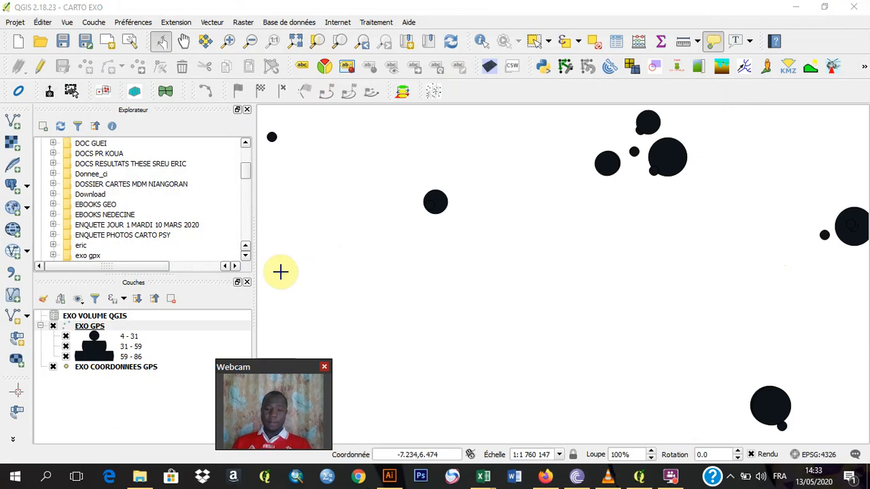
- Restyle the EXO GPS layer as Symbole Unique with a marker size of 1 millimetre and apply it
{"action": "double_click", "coordinate": [96, 330]}
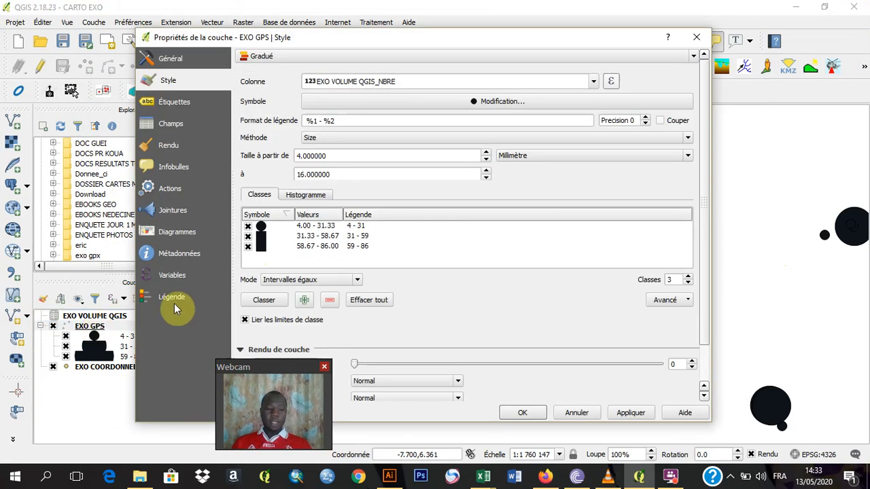
{"action": "left_click", "coordinate": [178, 232]}
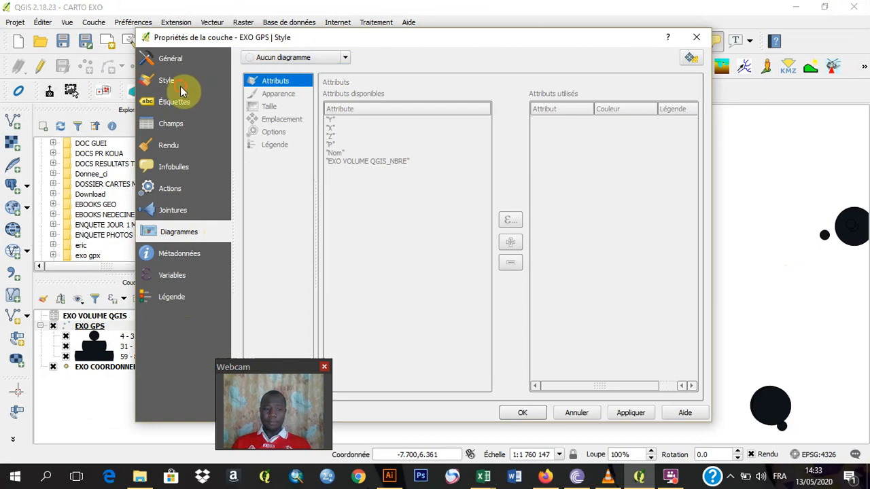
{"action": "left_click", "coordinate": [180, 84]}
{"action": "left_click", "coordinate": [284, 59]}
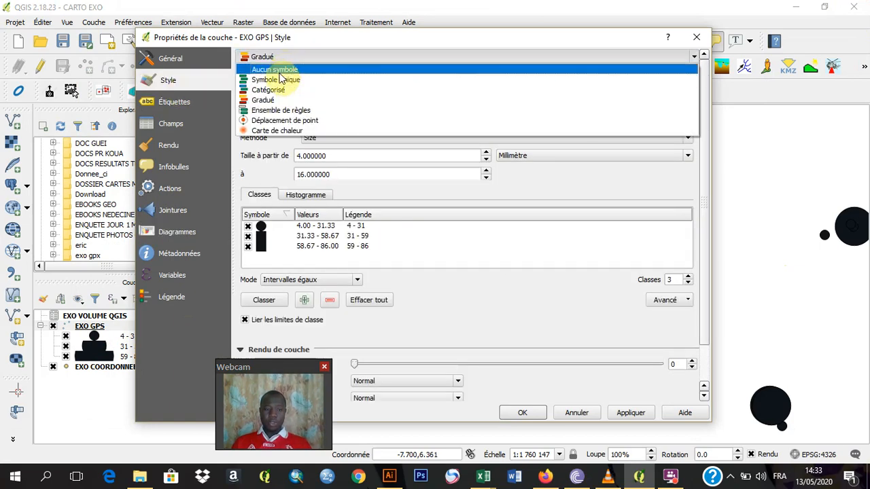
{"action": "left_click", "coordinate": [280, 81]}
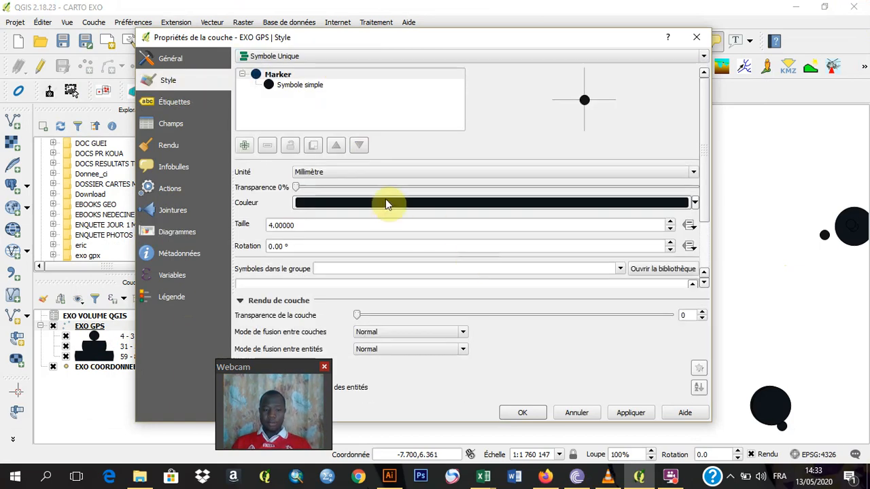
{"action": "left_click_drag", "start_coordinate": [362, 221], "coordinate": [244, 225]}
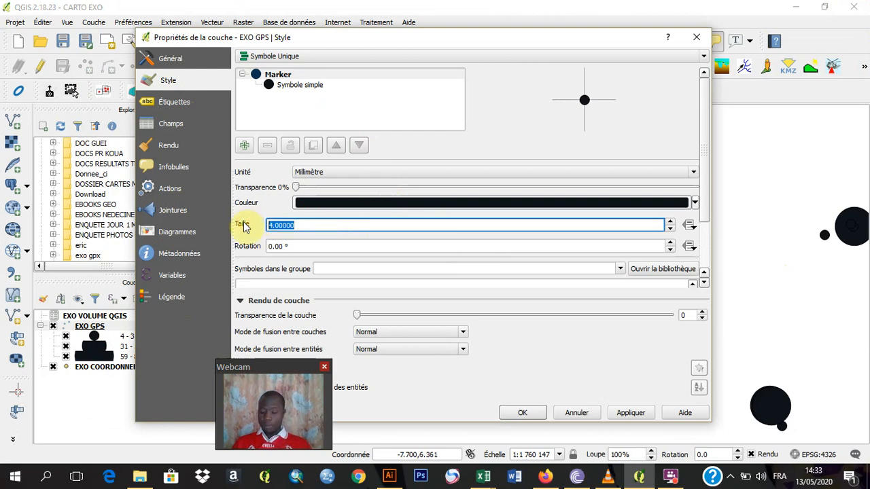
{"action": "type", "text": "1"}
{"action": "left_click", "coordinate": [624, 413]}
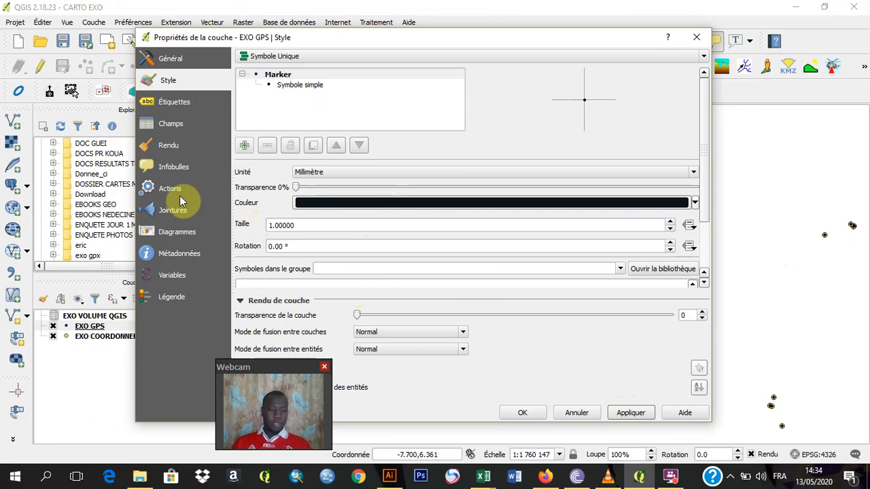
- Enable pie chart diagrams (Diagramme en camembert) on the EXO GPS layer using the EXO VOLUME QGIS_NBRE attribute
{"action": "left_click", "coordinate": [173, 234]}
{"action": "left_click", "coordinate": [295, 60]}
{"action": "left_click", "coordinate": [293, 81]}
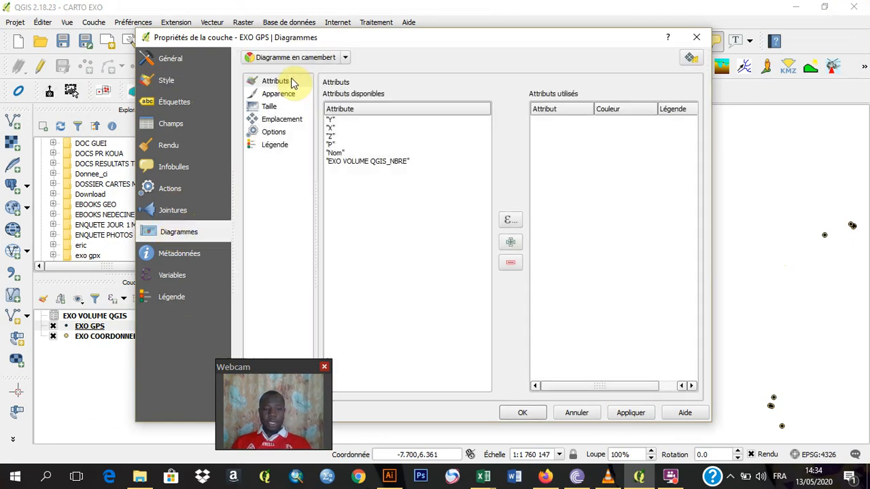
{"action": "left_click", "coordinate": [276, 81]}
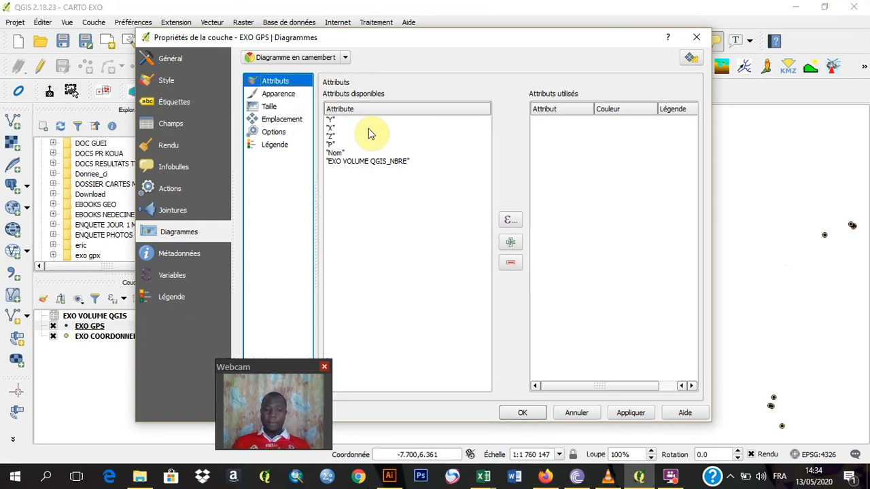
{"action": "left_click", "coordinate": [396, 163]}
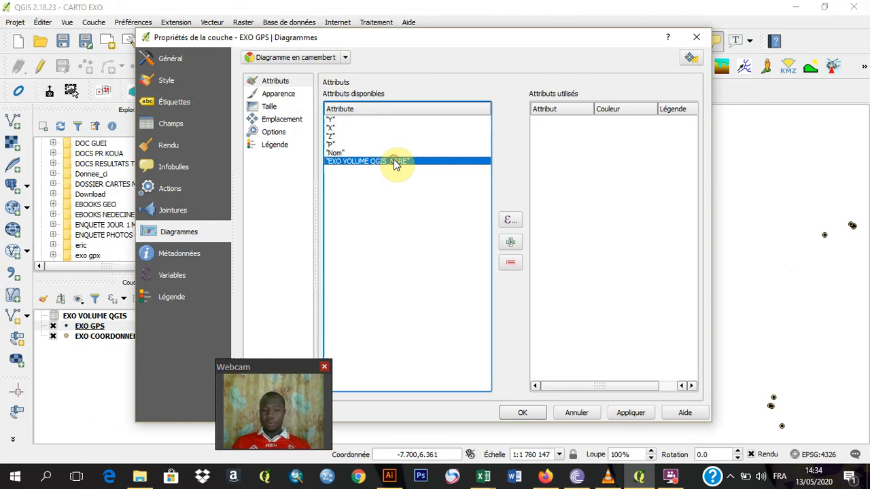
{"action": "left_click", "coordinate": [513, 243]}
- Change the diagram colour of the EXO VOLUME QGIS_NBRE attribute to black
{"action": "double_click", "coordinate": [623, 120]}
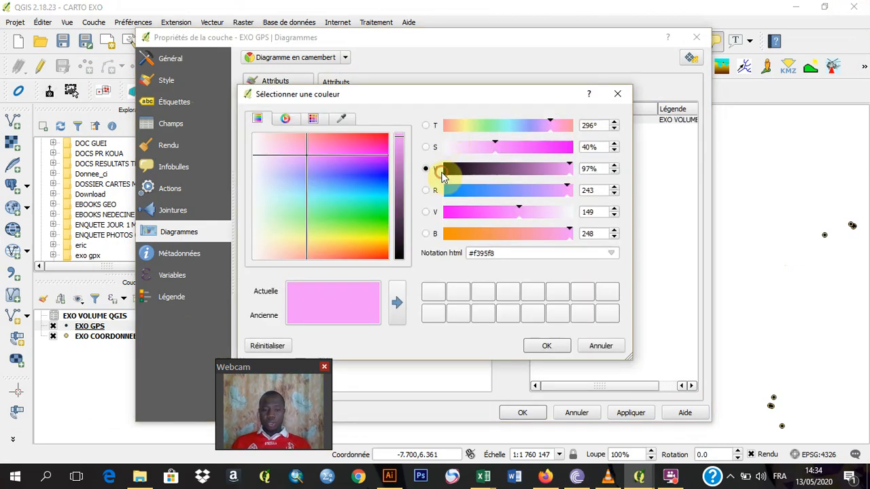
{"action": "left_click", "coordinate": [445, 169]}
{"action": "left_click", "coordinate": [547, 346]}
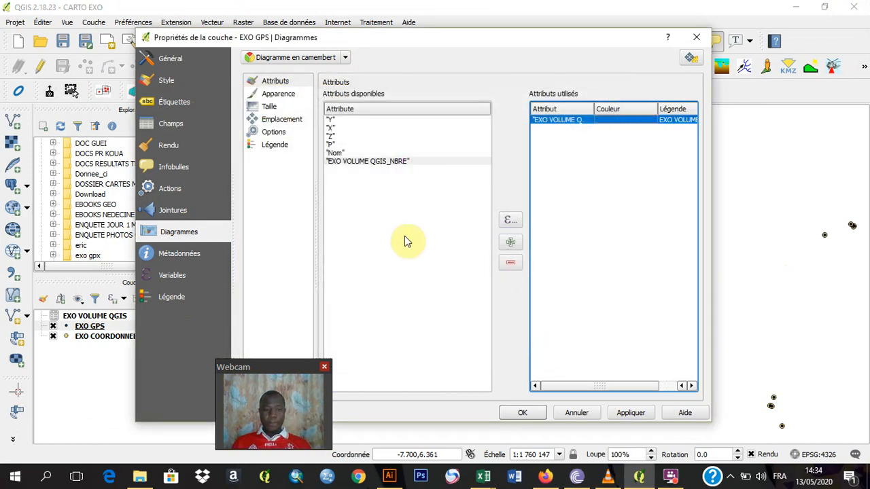
- Scale the diagrams by EXO VOLUME QGIS_NBRE (Pondéré par la taille) up to the attribute's detected maximum, and apply
{"action": "left_click", "coordinate": [270, 106]}
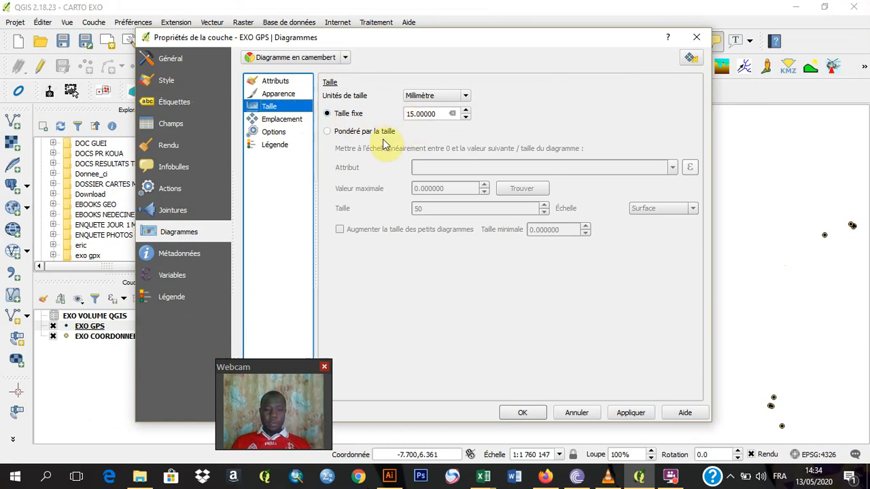
{"action": "left_click", "coordinate": [327, 131]}
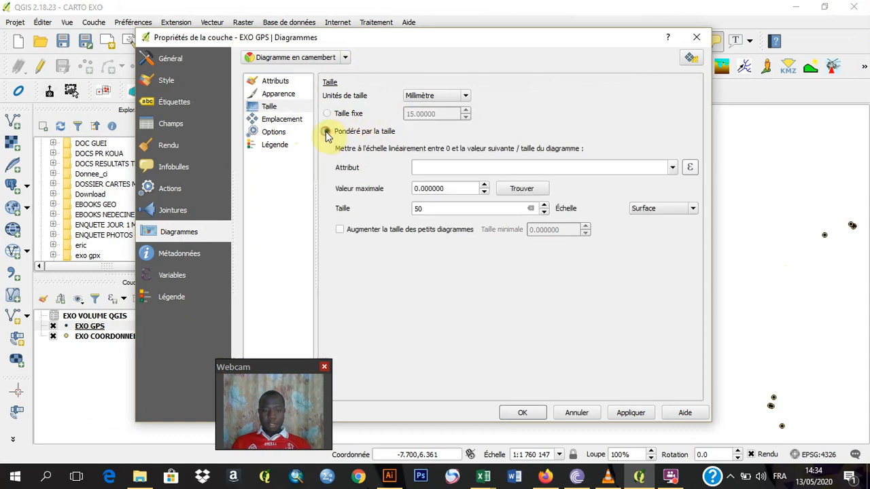
{"action": "left_click", "coordinate": [672, 168]}
{"action": "left_click", "coordinate": [604, 233]}
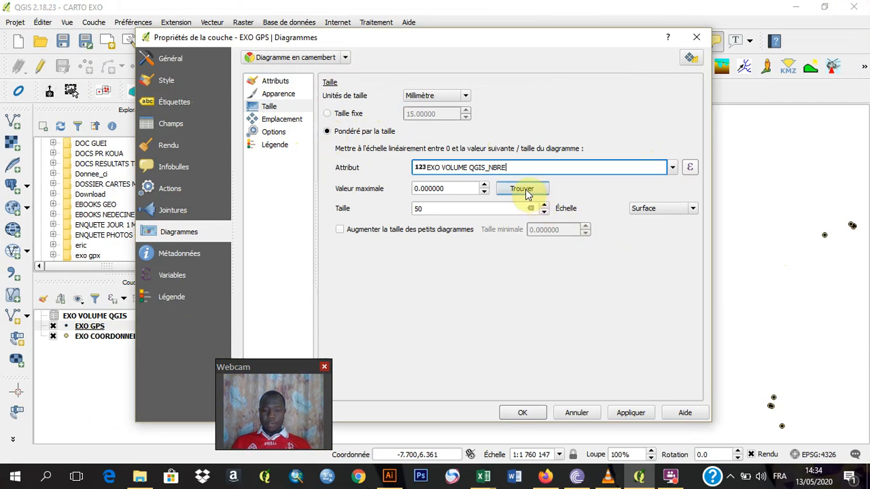
{"action": "left_click", "coordinate": [528, 194]}
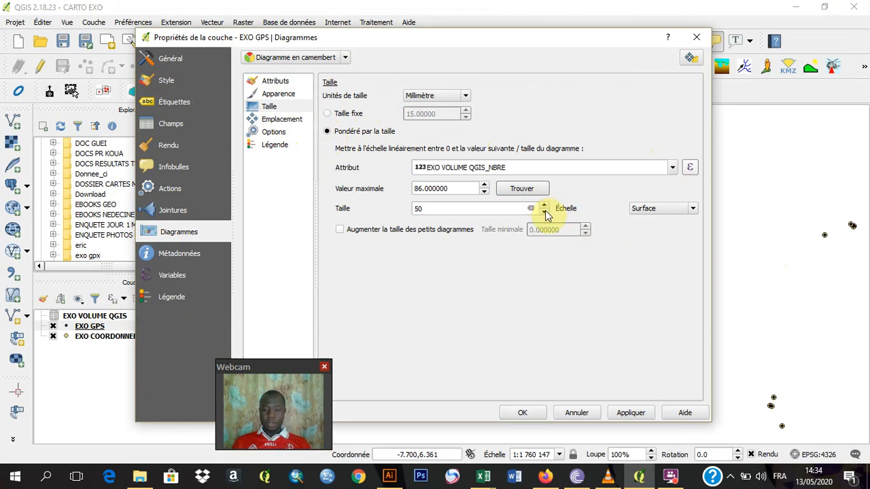
{"action": "left_click", "coordinate": [620, 413]}
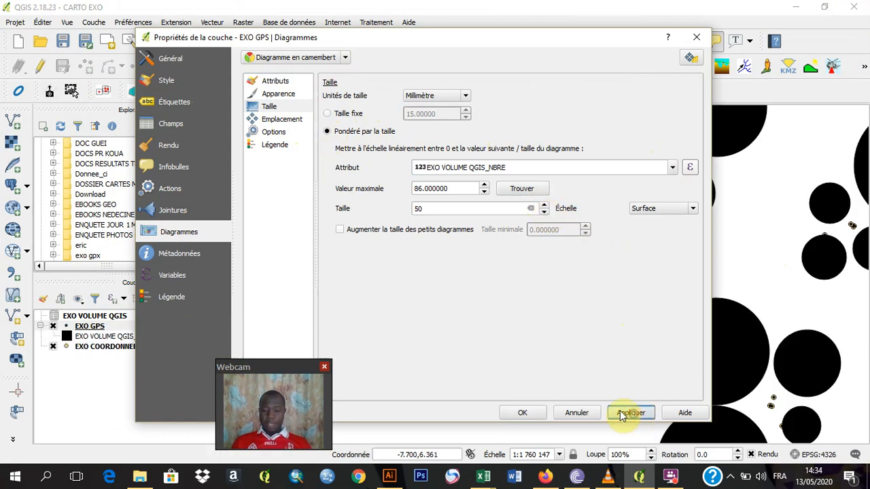
- Set the scaled diagram size to 20 millimetres and apply it to the map
{"action": "left_click_drag", "start_coordinate": [529, 42], "coordinate": [498, 25]}
{"action": "left_click_drag", "start_coordinate": [416, 190], "coordinate": [372, 195]}
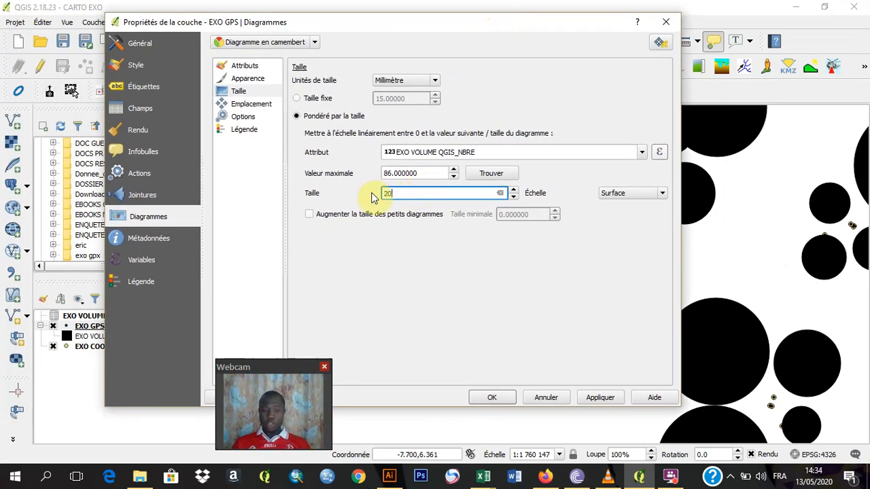
{"action": "type", "text": "20"}
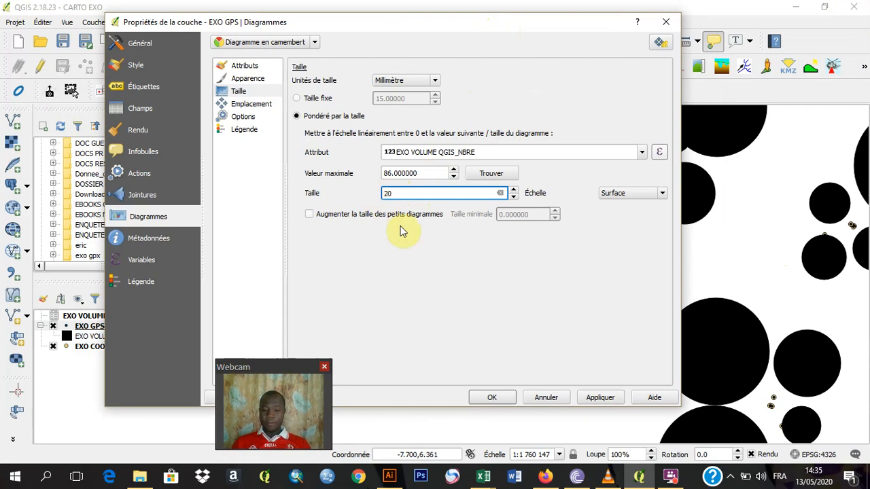
{"action": "left_click", "coordinate": [601, 400]}
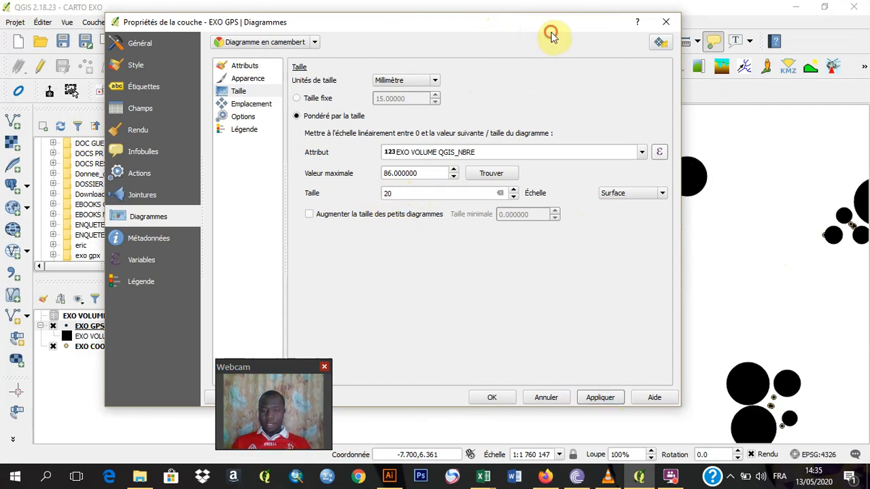
- Reduce the scaled diagram size to 10 millimetres, apply it and close the EXO GPS layer properties
{"action": "left_click_drag", "start_coordinate": [342, 27], "coordinate": [442, 28]}
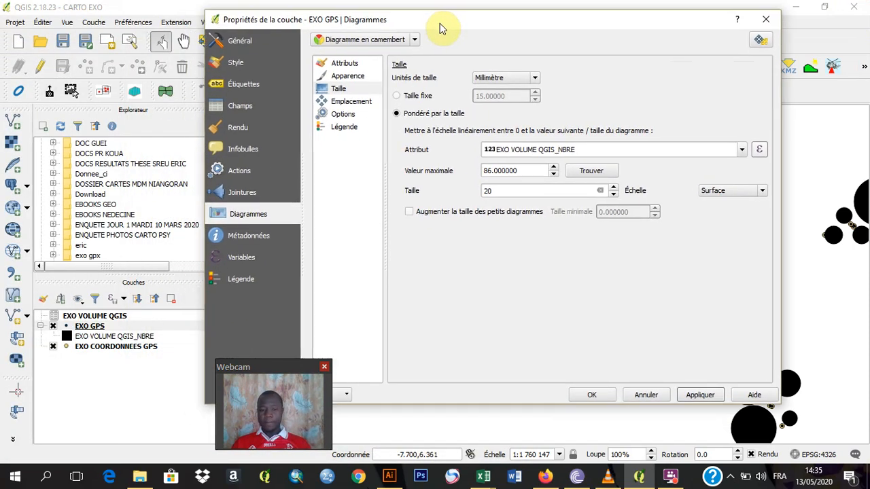
{"action": "left_click_drag", "start_coordinate": [519, 190], "coordinate": [462, 189]}
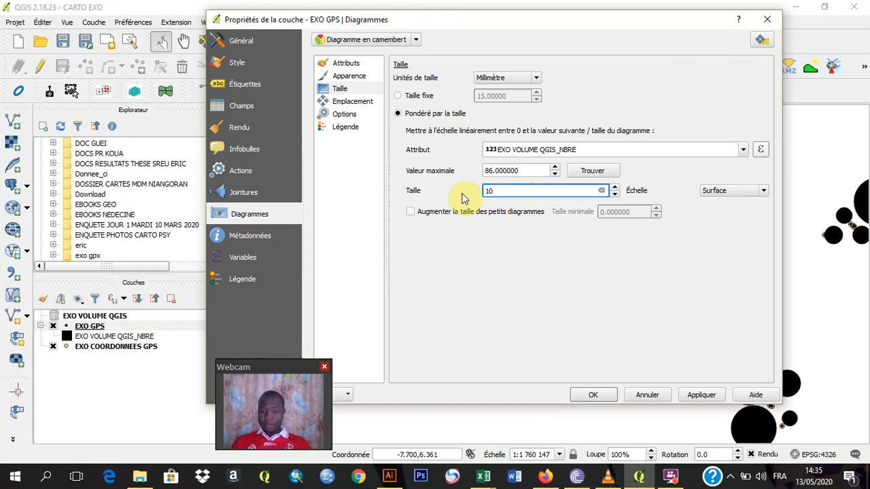
{"action": "left_click", "coordinate": [695, 394]}
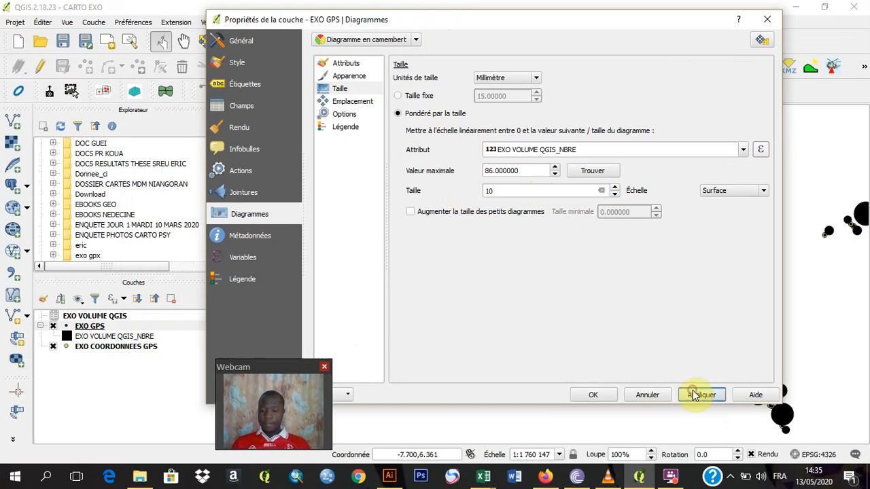
{"action": "left_click", "coordinate": [591, 398]}
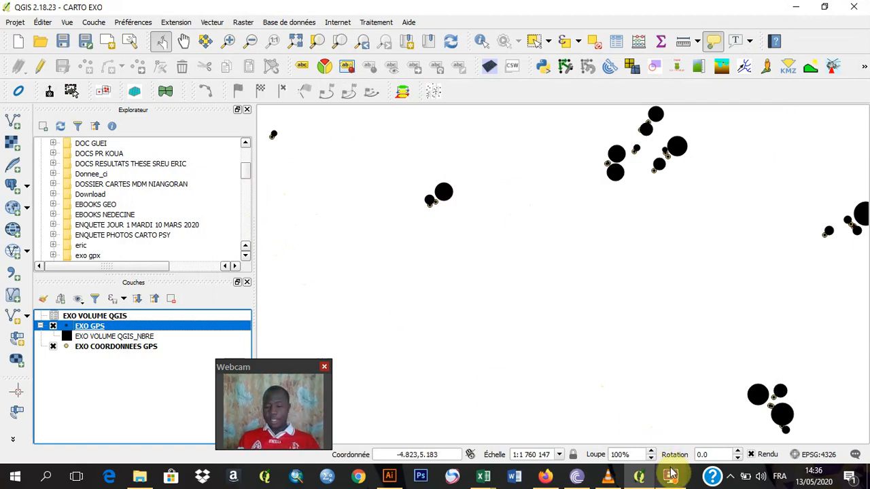
{"action": "mouse_move", "coordinate": [672, 476]}
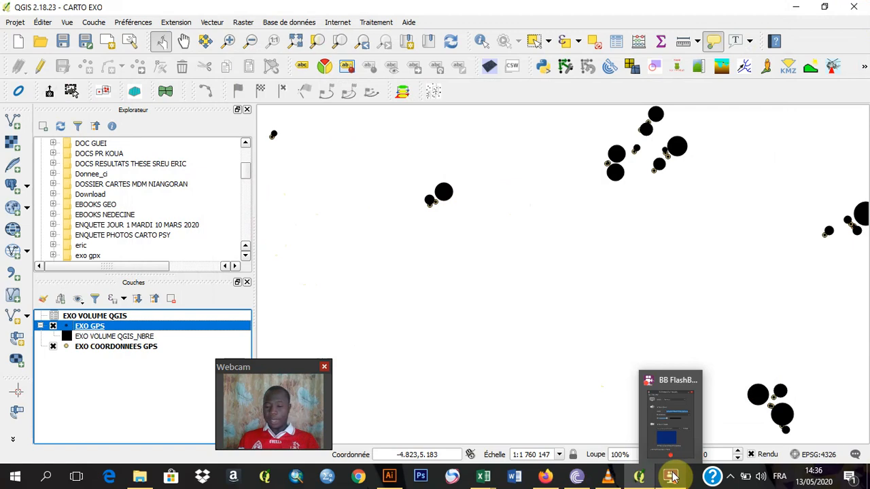
{"action": "left_click", "coordinate": [733, 477]}
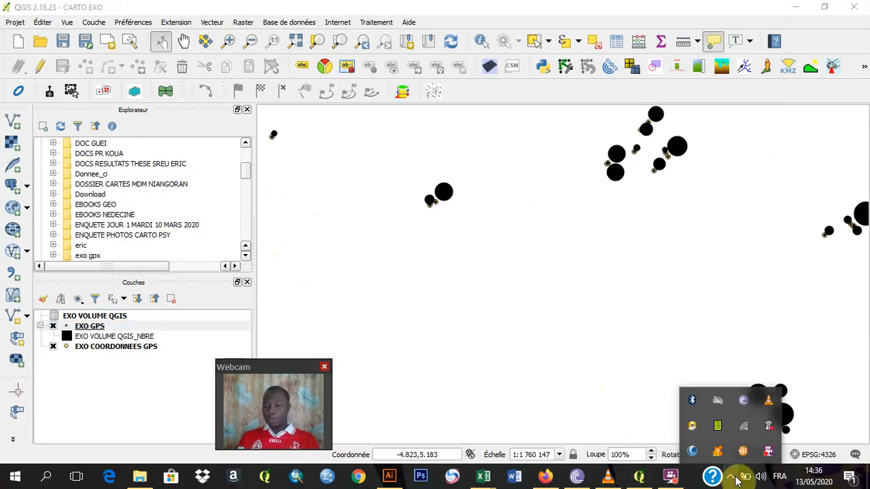
{"action": "right_click", "coordinate": [766, 456]}
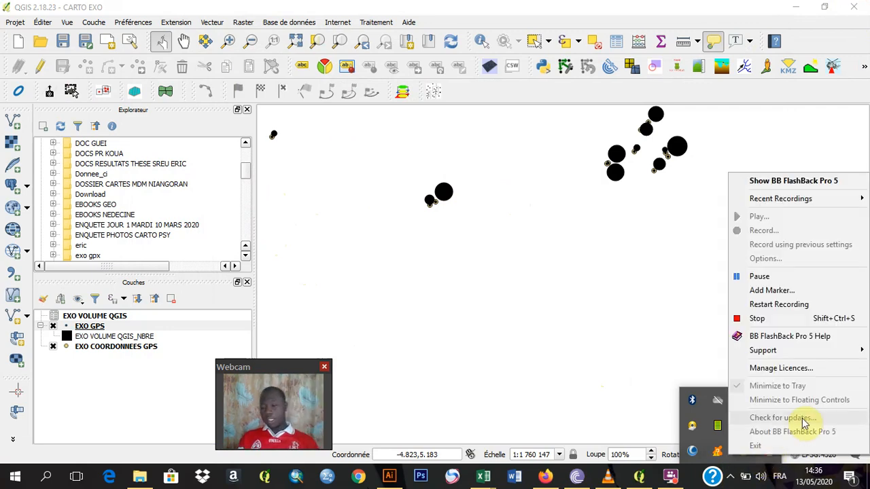